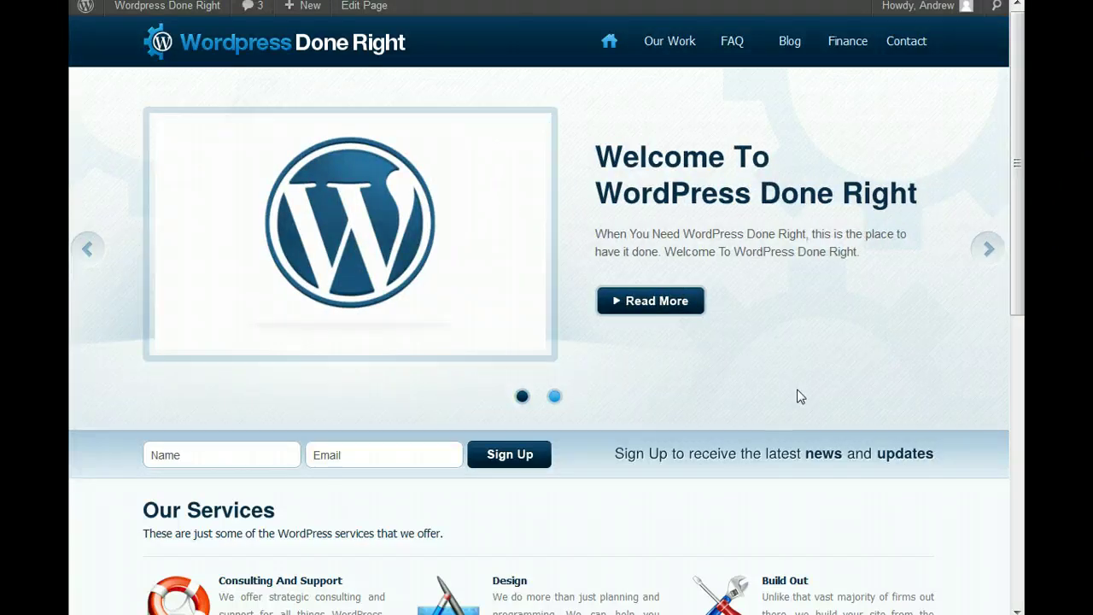
Browse the example site's FAQ page and expand the Video question to see its embedded video
click(791, 394)
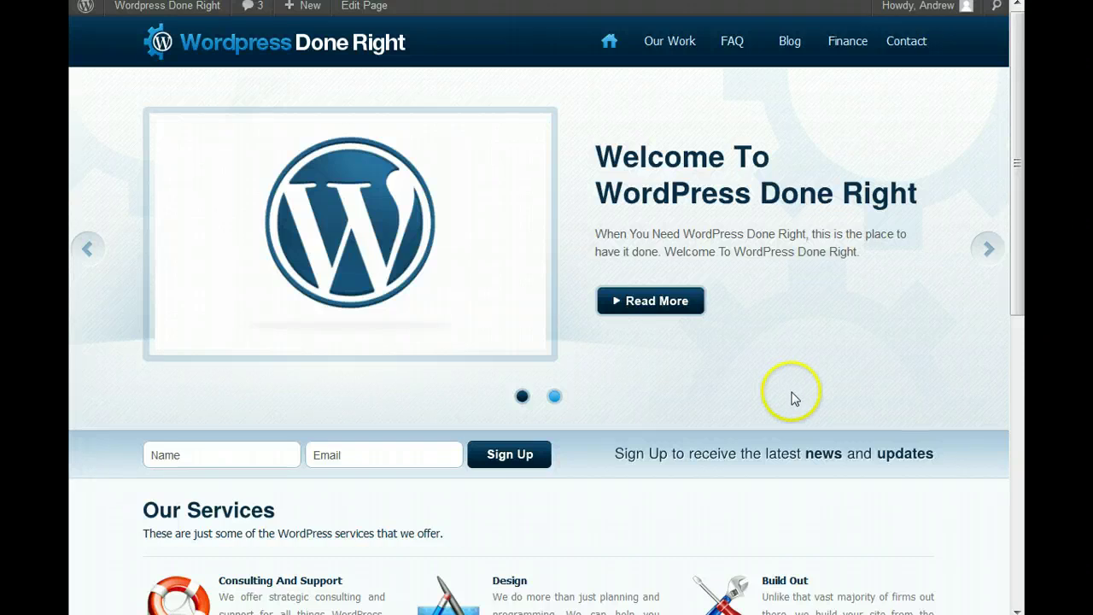
click(533, 399)
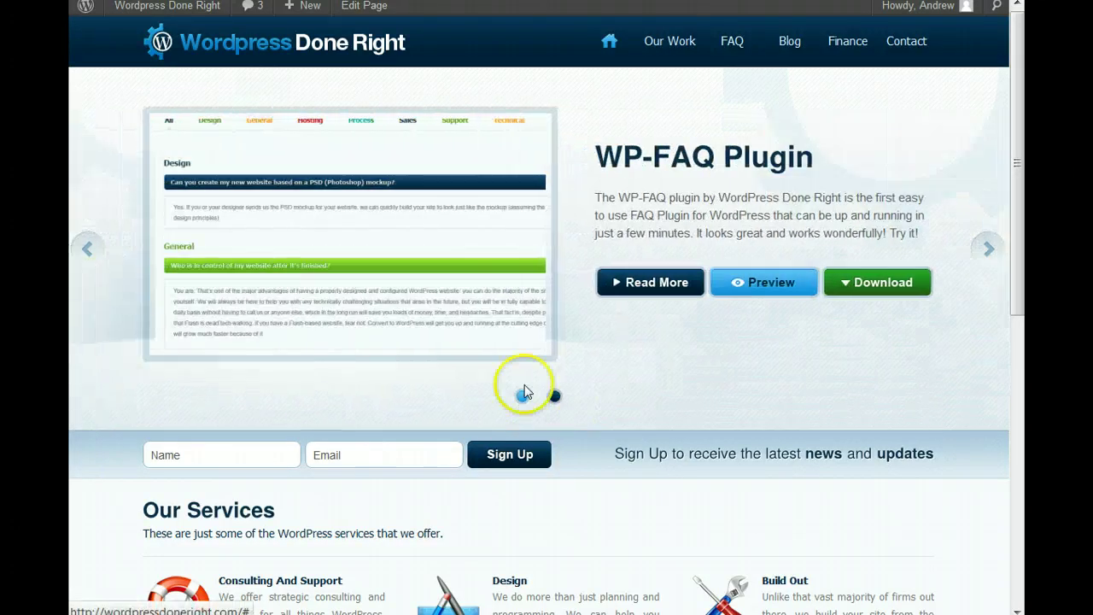
click(747, 50)
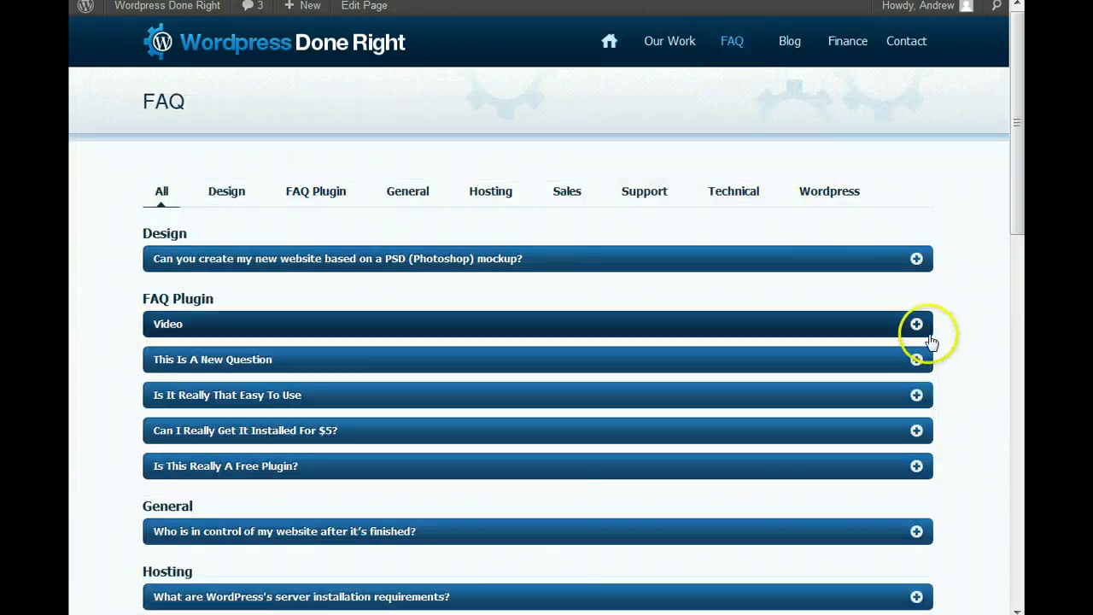
click(918, 326)
scroll(920, 331, down, 5)
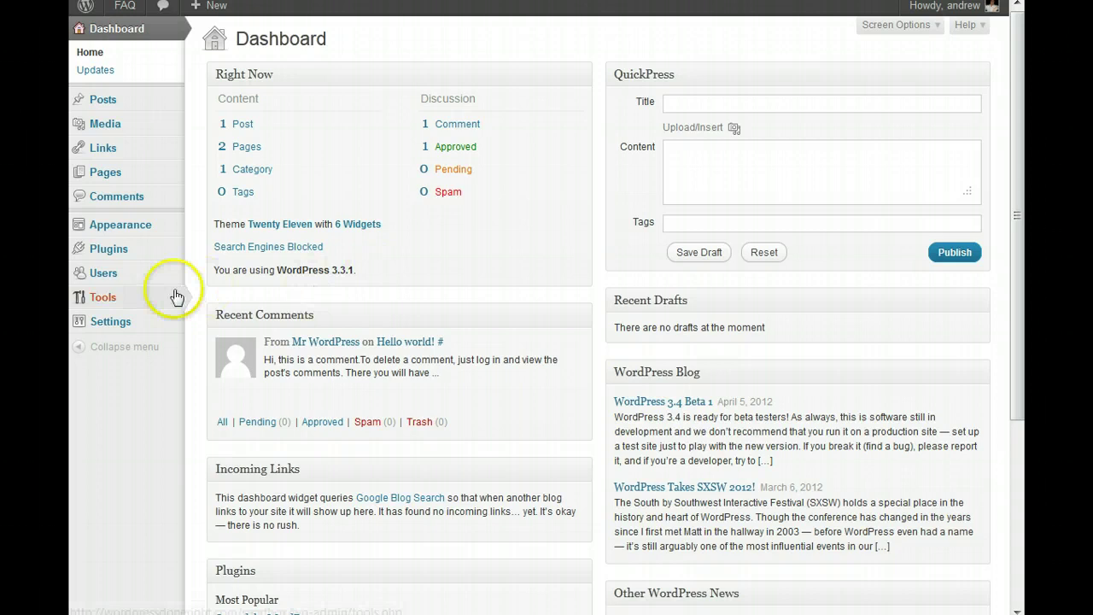
Search Plugins > Add New for 'wp faq'
mouse_move(125, 250)
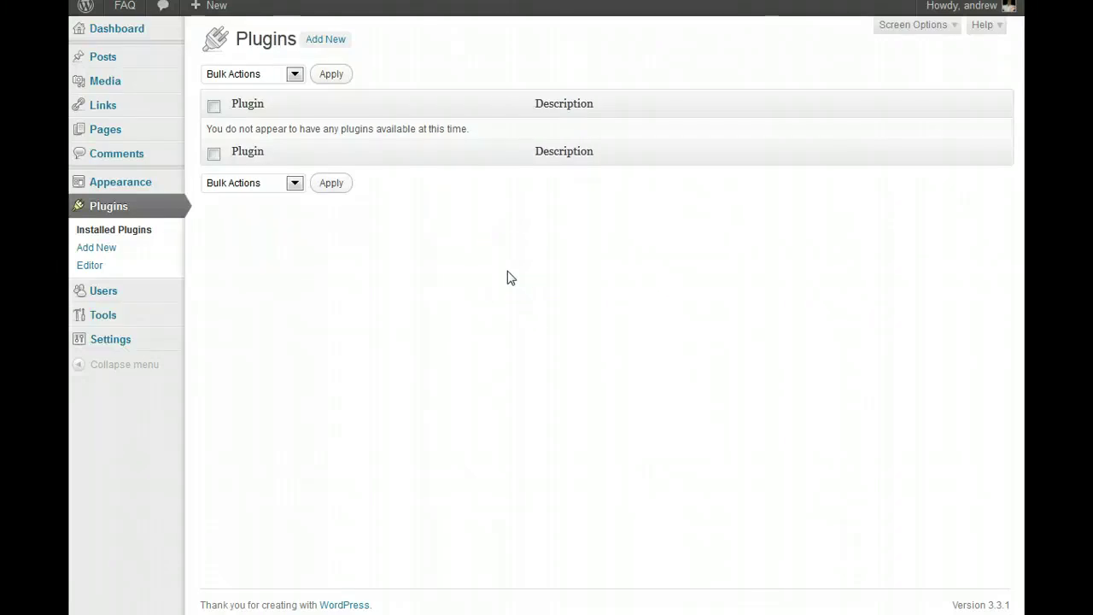
click(504, 274)
click(443, 247)
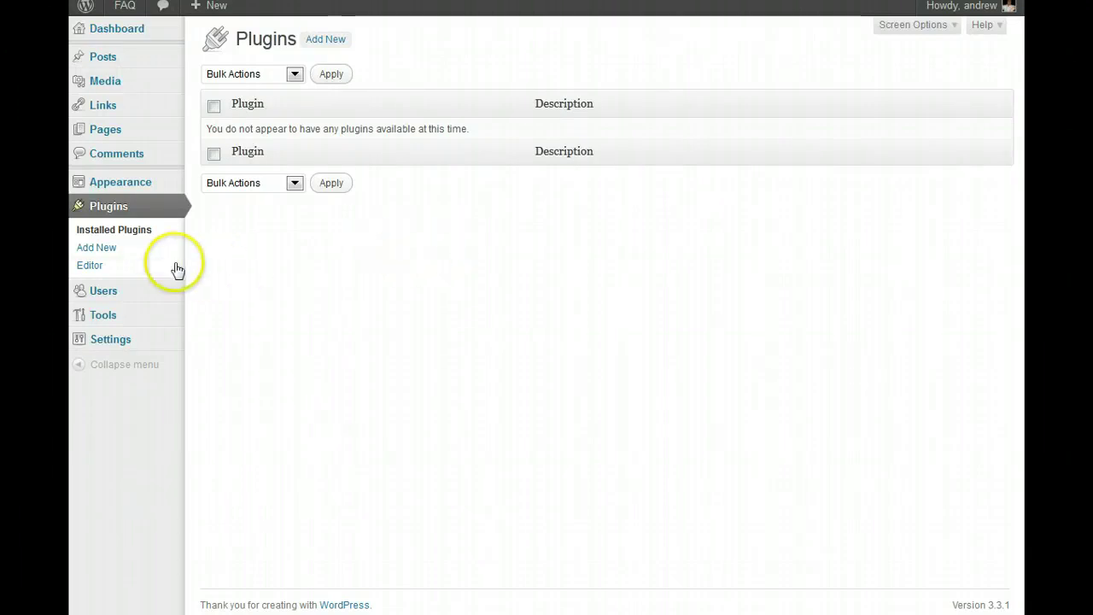
click(346, 47)
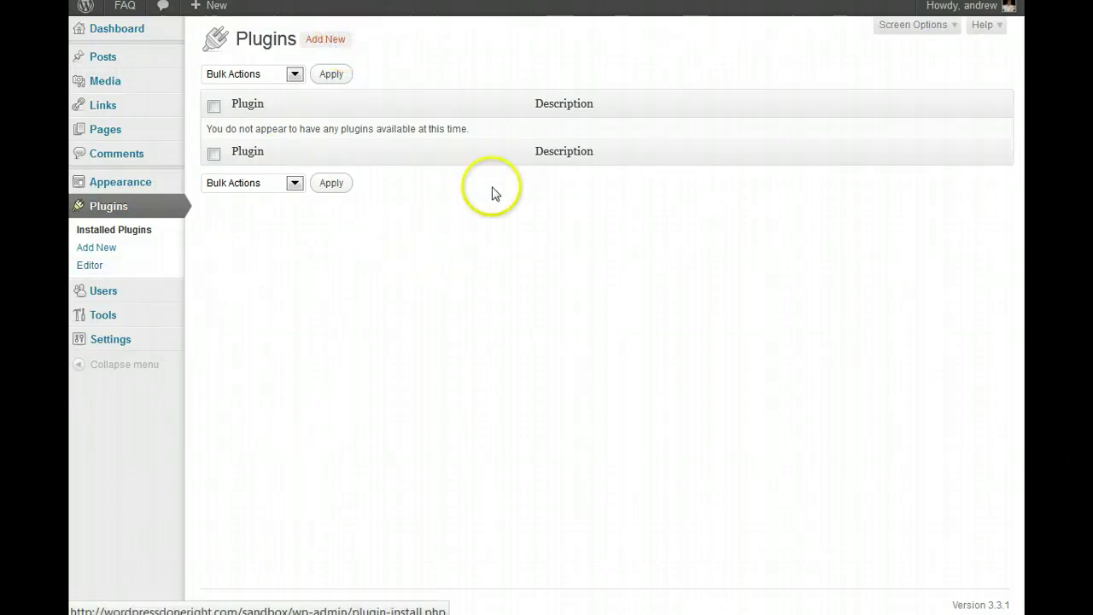
click(333, 184)
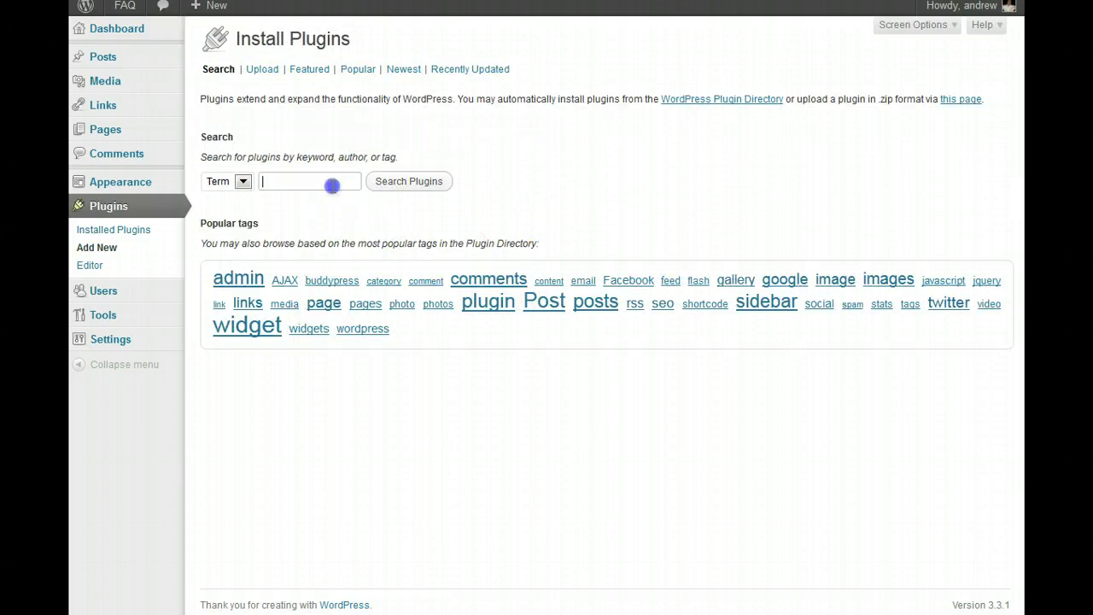
text(Wp)
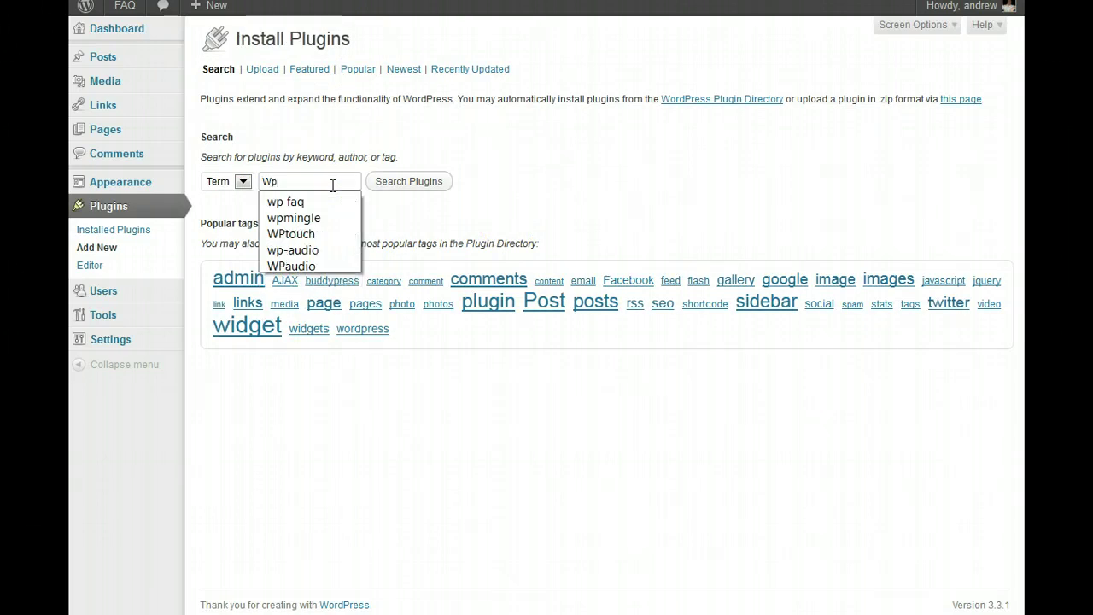
click(332, 201)
click(397, 182)
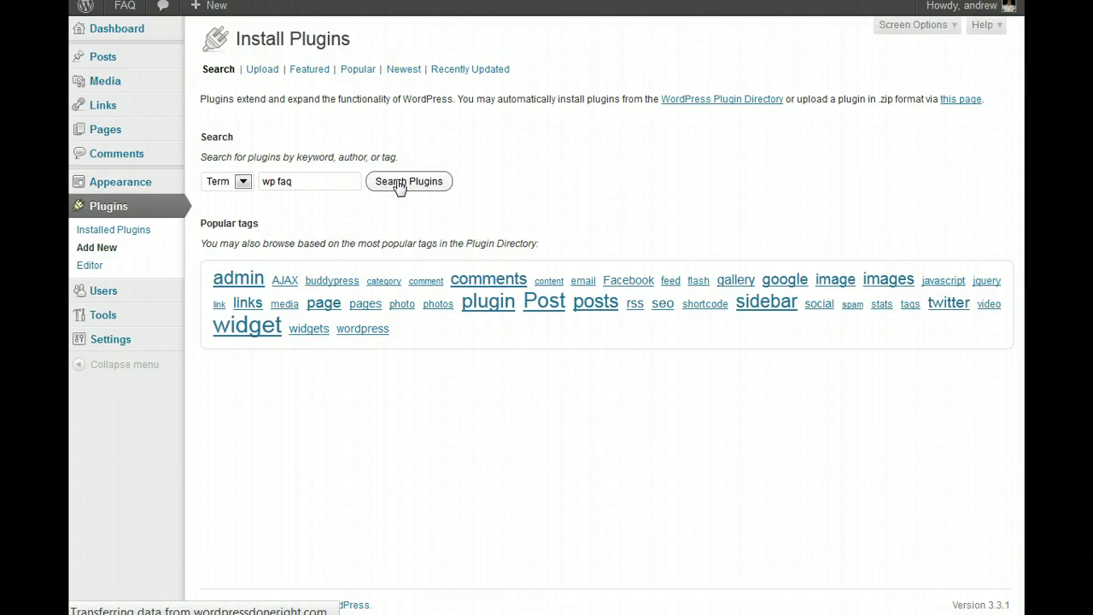
Install the WP-FAQ plugin, confirm the installation, and activate it
click(290, 180)
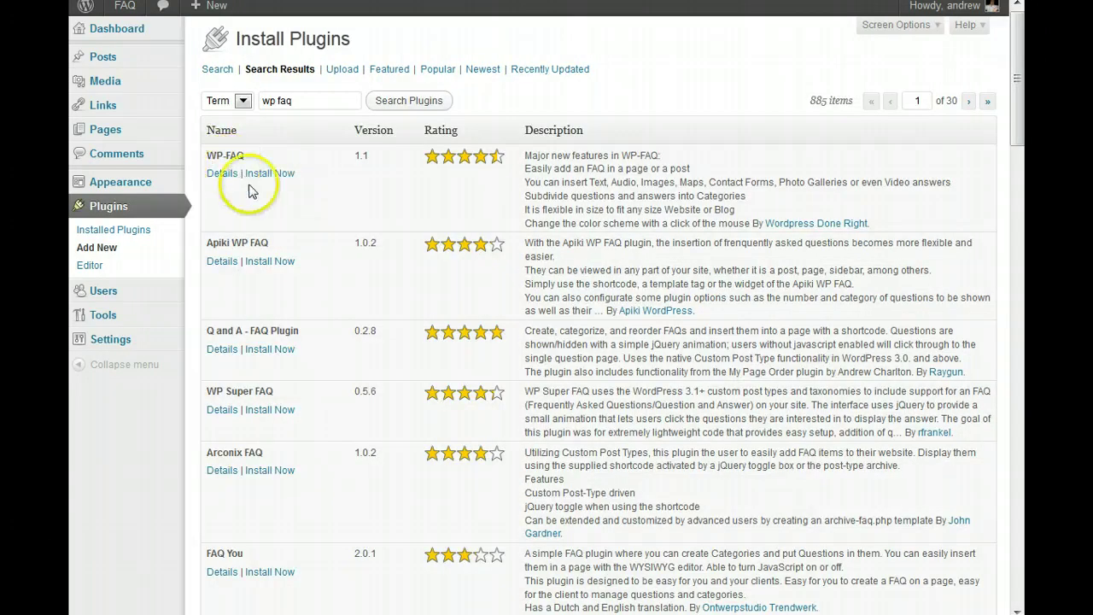
click(261, 173)
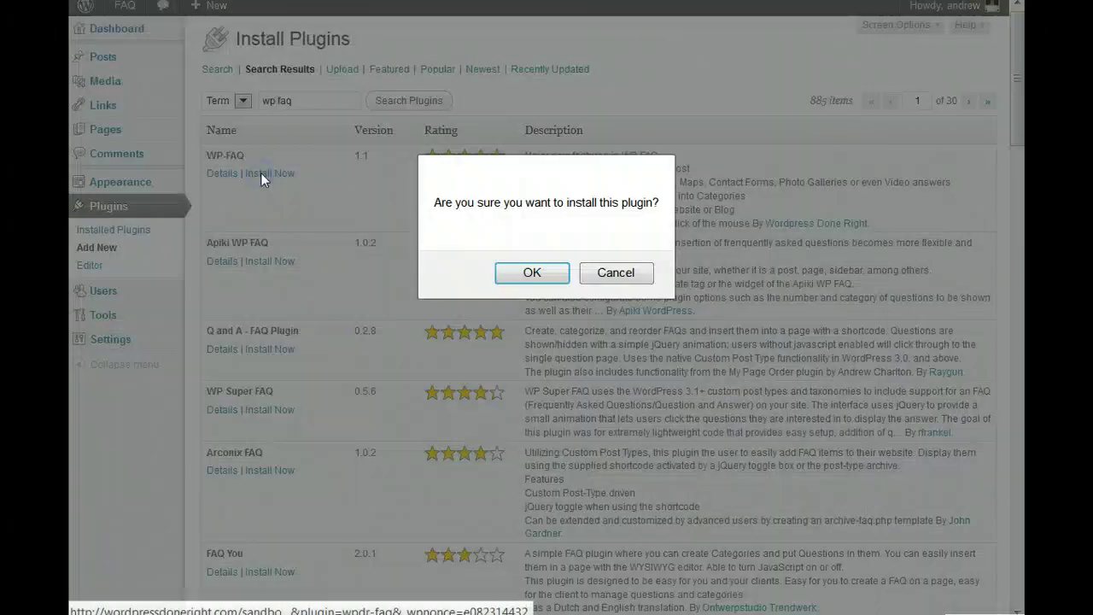
click(553, 272)
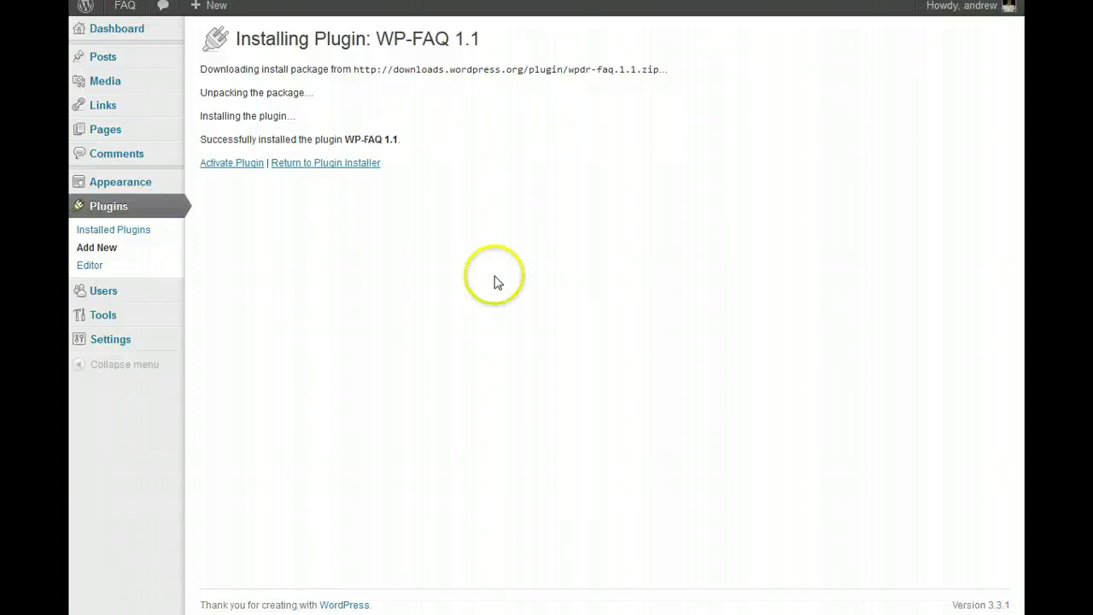
click(246, 167)
click(586, 285)
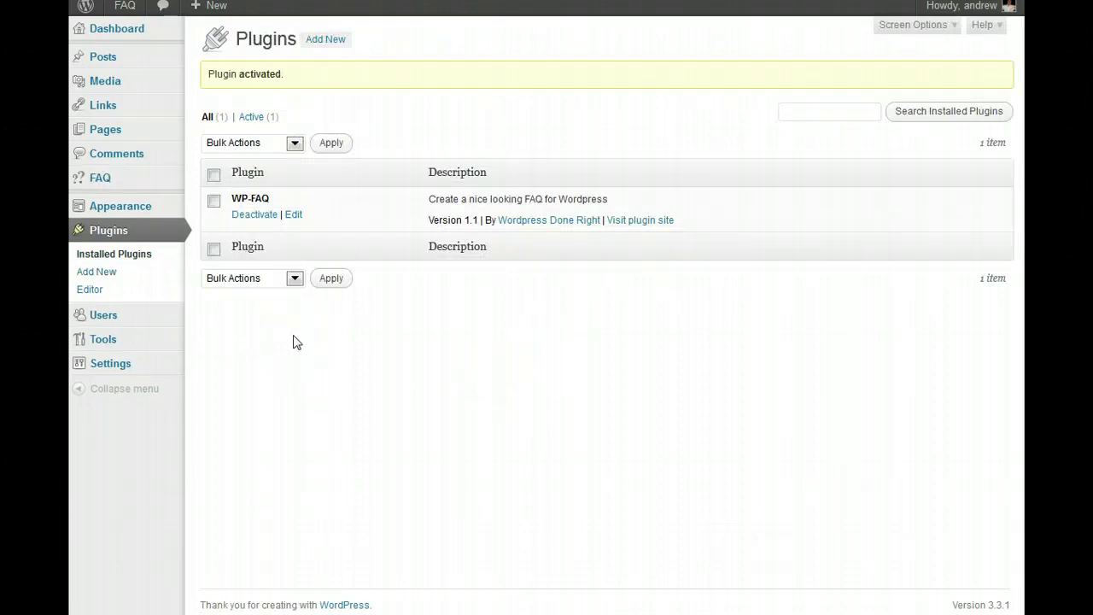
Create a page titled FAQ, insert the [wpfaq] shortcode in its body, and publish it
mouse_move(156, 136)
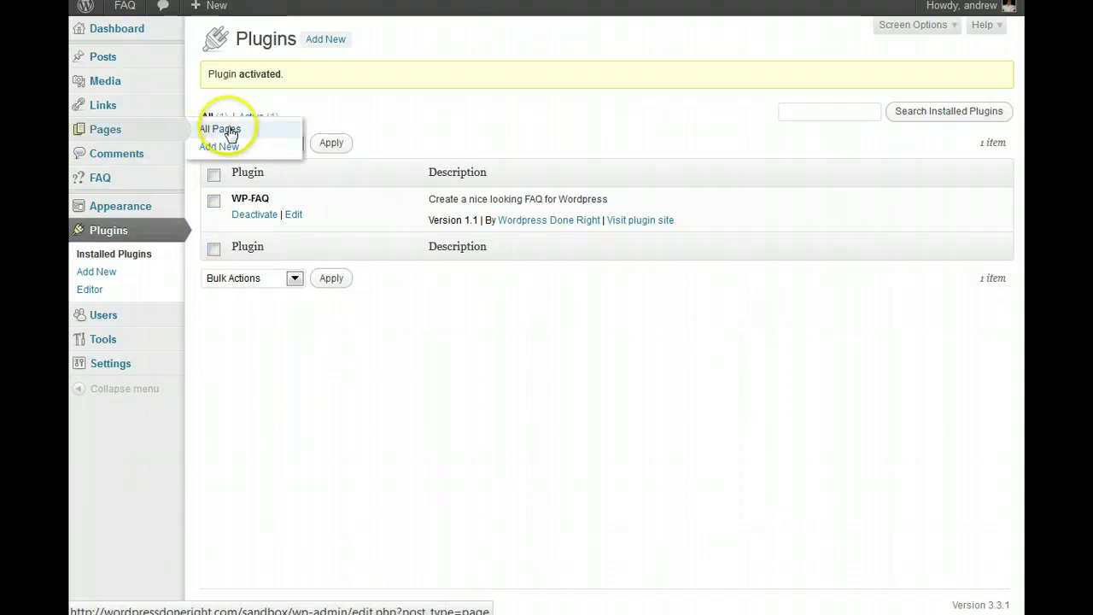
click(227, 148)
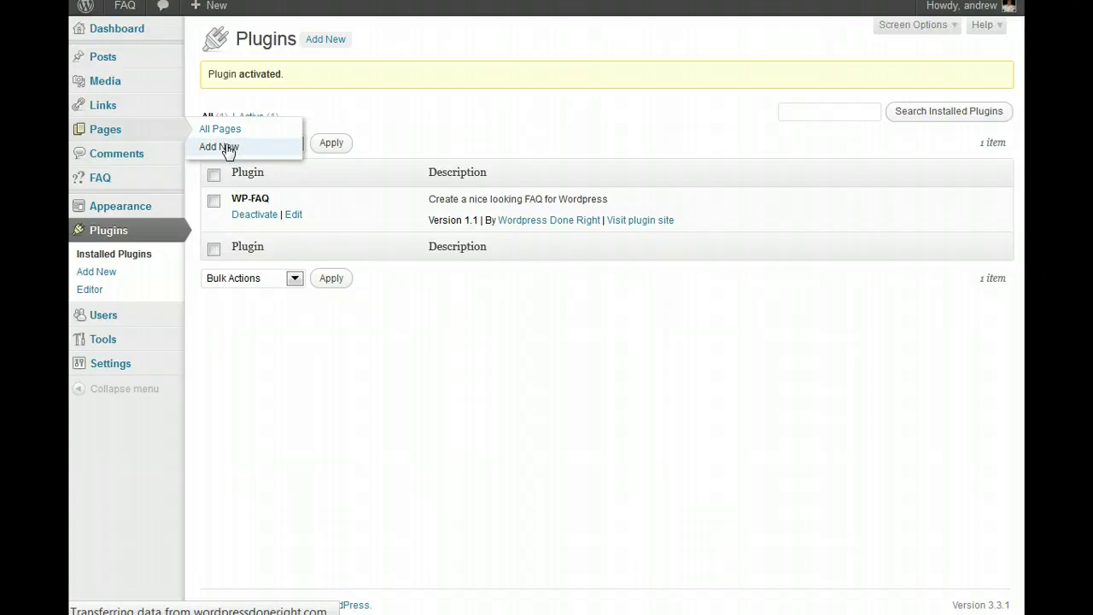
click(250, 135)
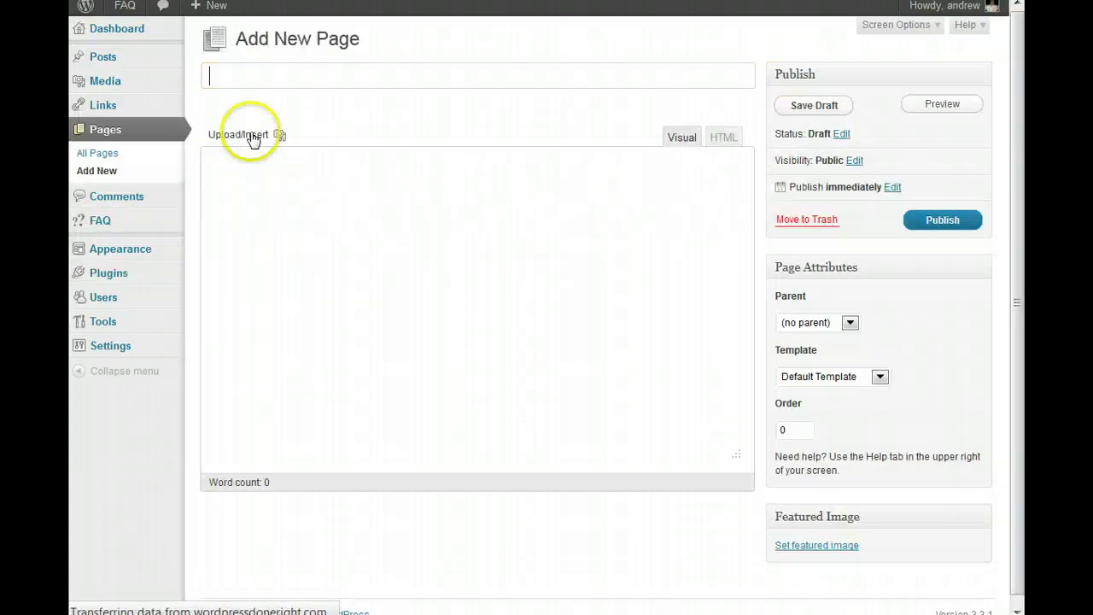
click(277, 73)
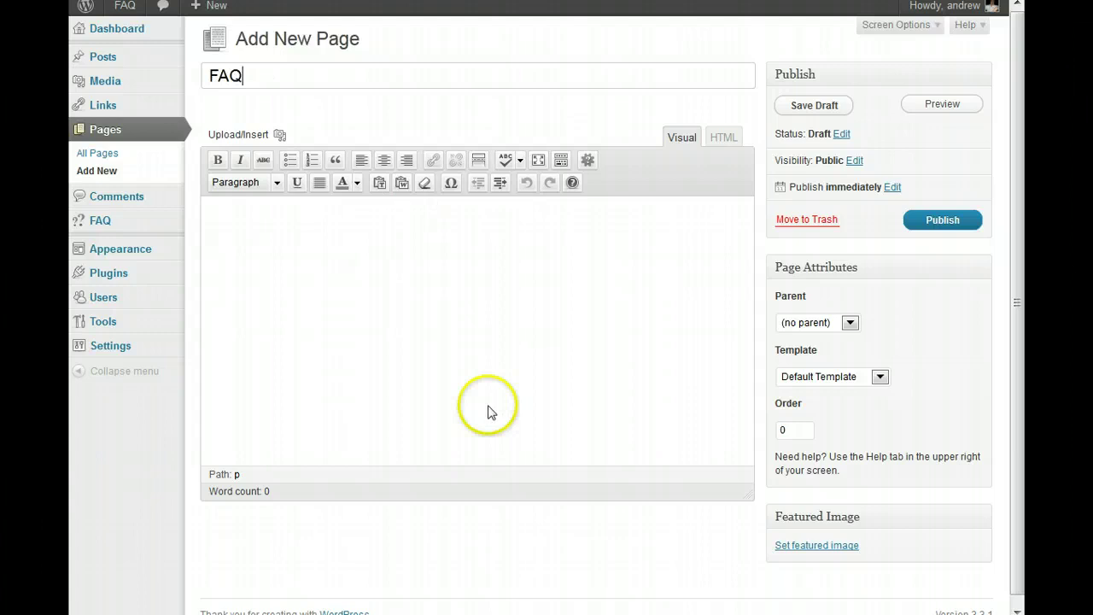
click(411, 252)
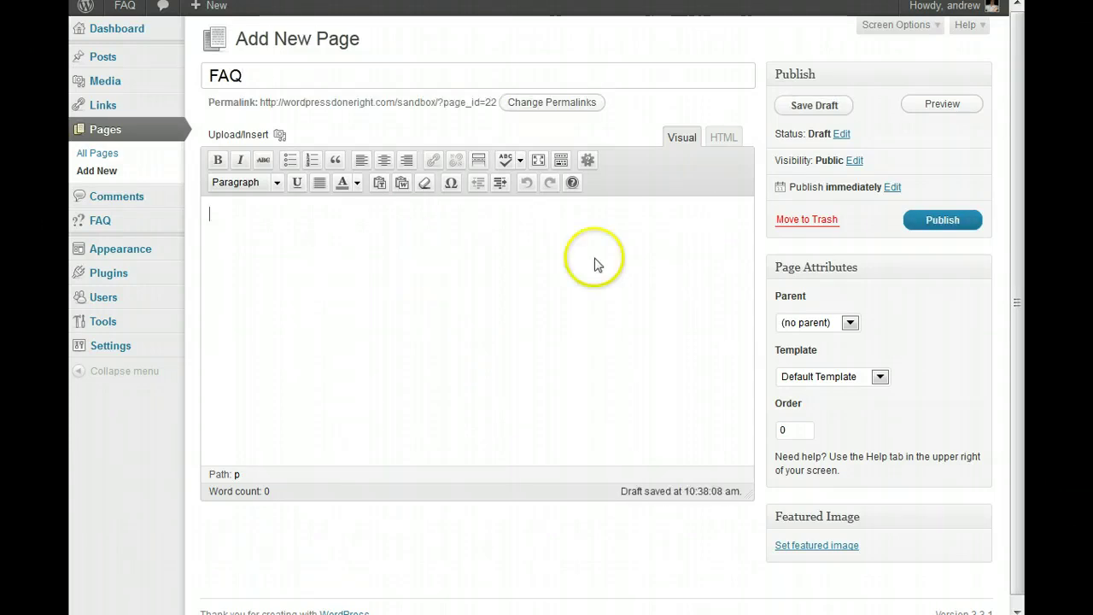
click(588, 162)
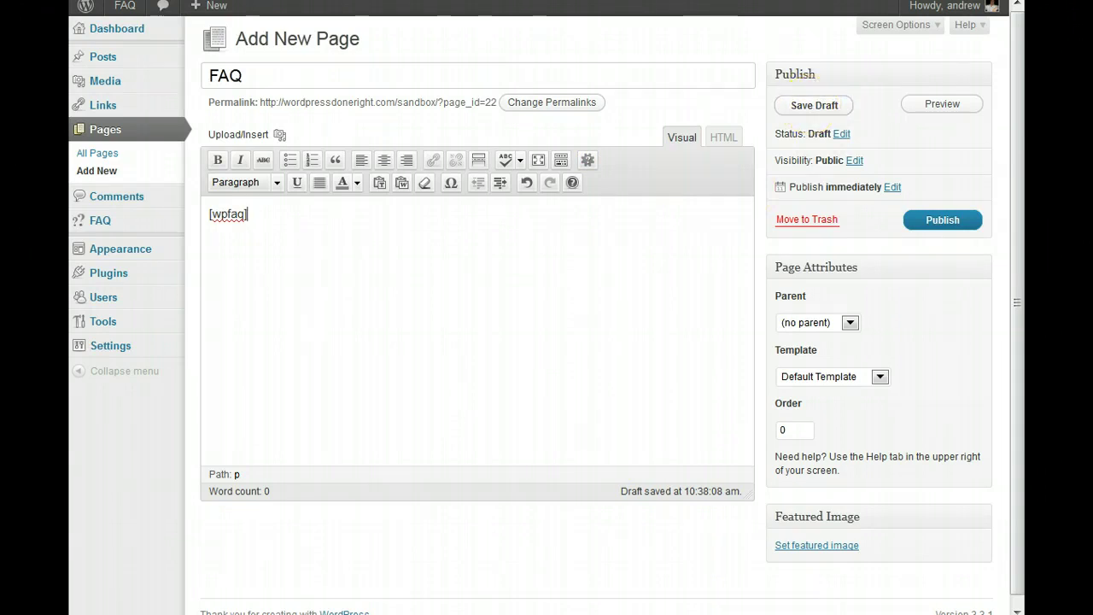
click(963, 223)
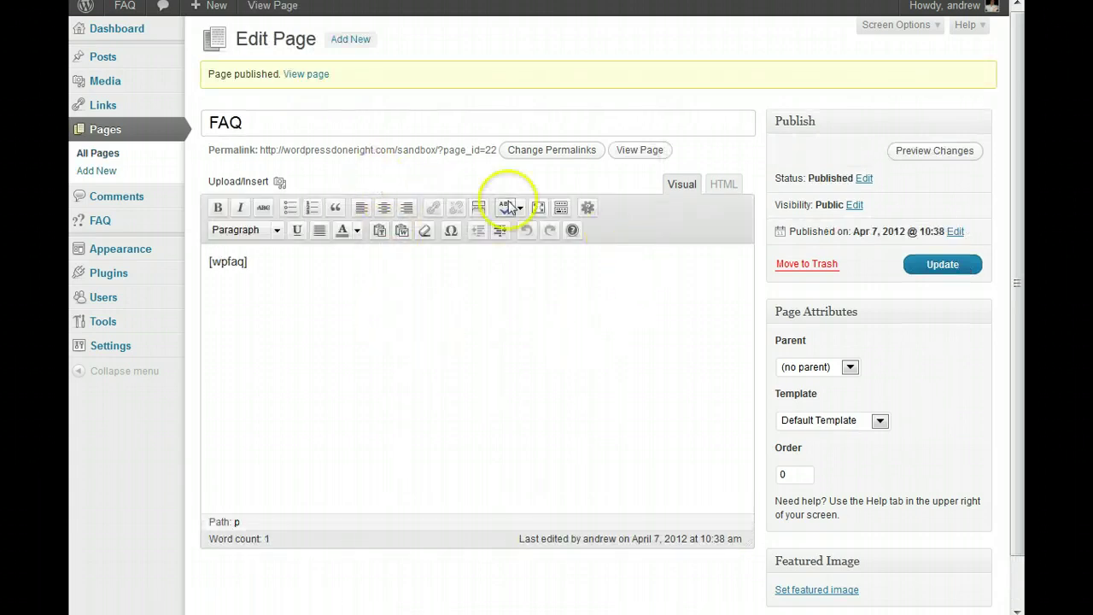
right_click(629, 151)
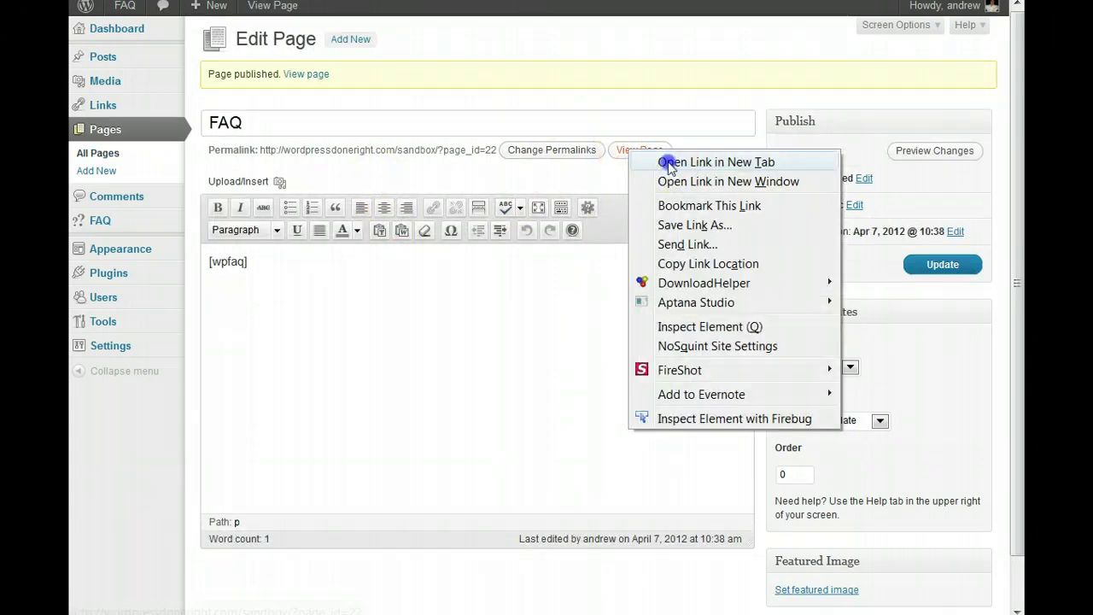
click(664, 162)
scroll(646, 375, down, 4)
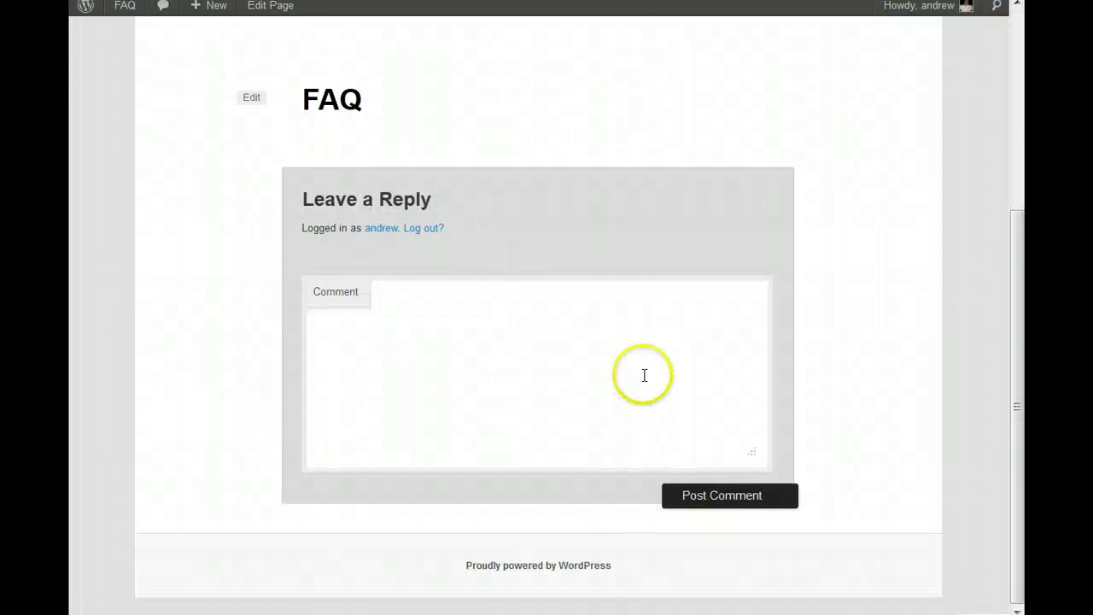
scroll(465, 367, up, 4)
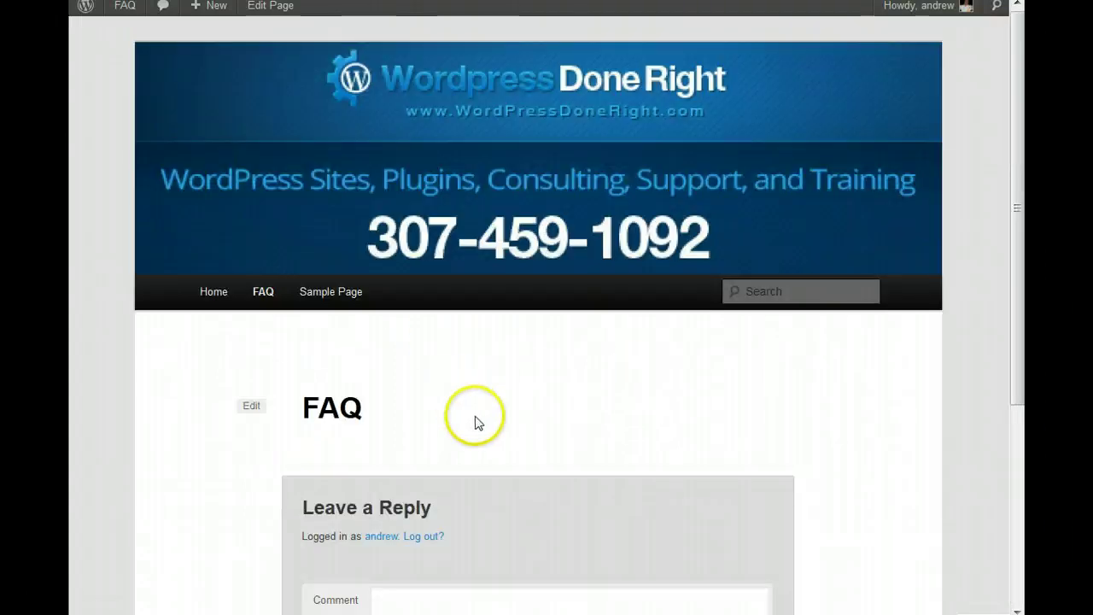
scroll(468, 399, down, 2)
scroll(555, 478, down, 2)
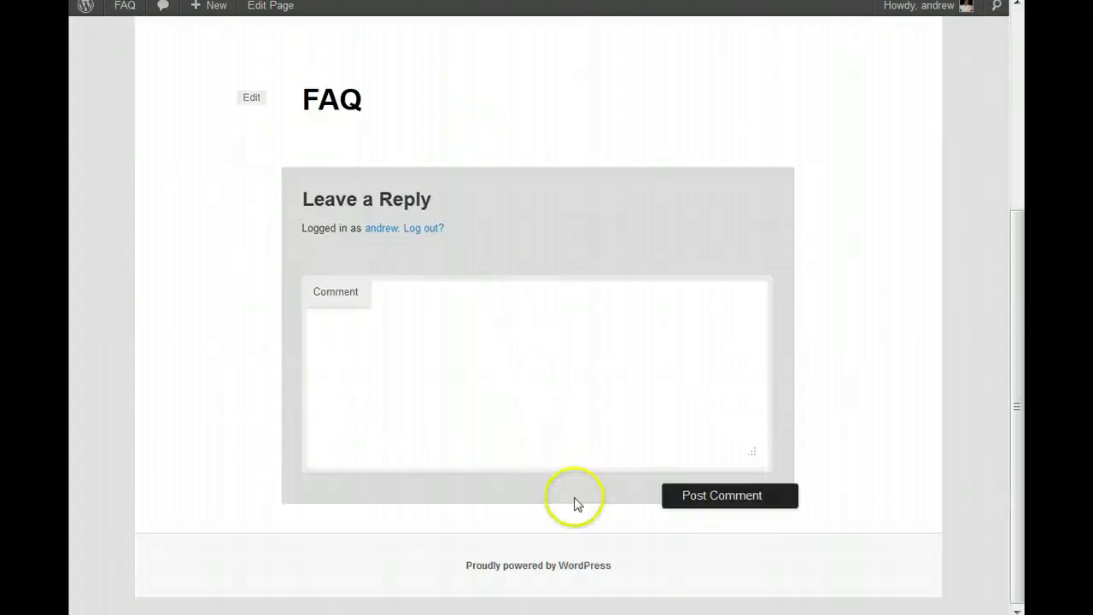
scroll(473, 359, up, 4)
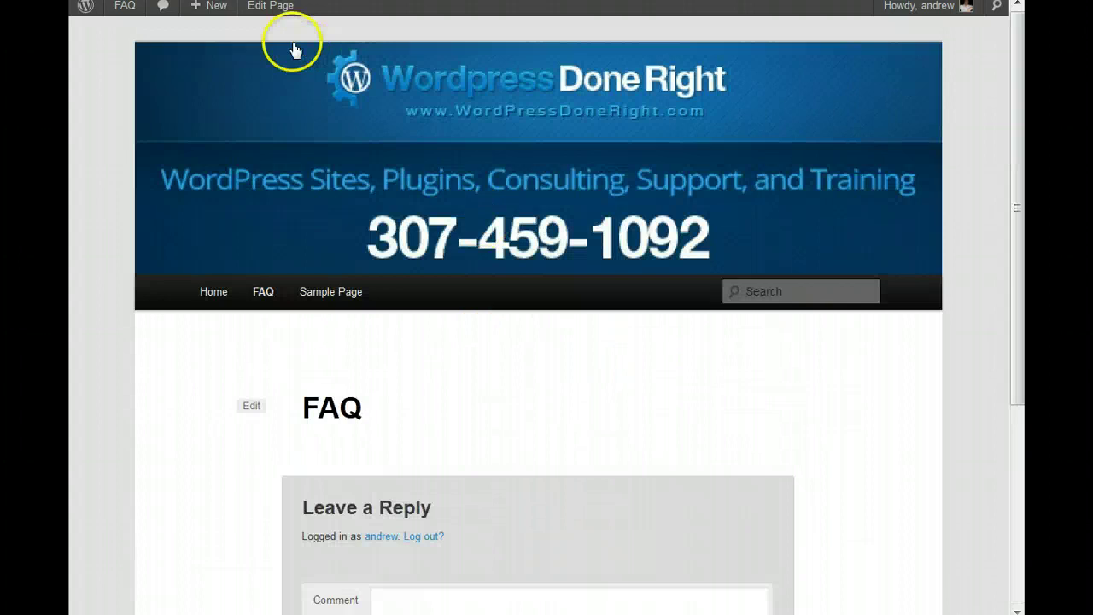
click(270, 5)
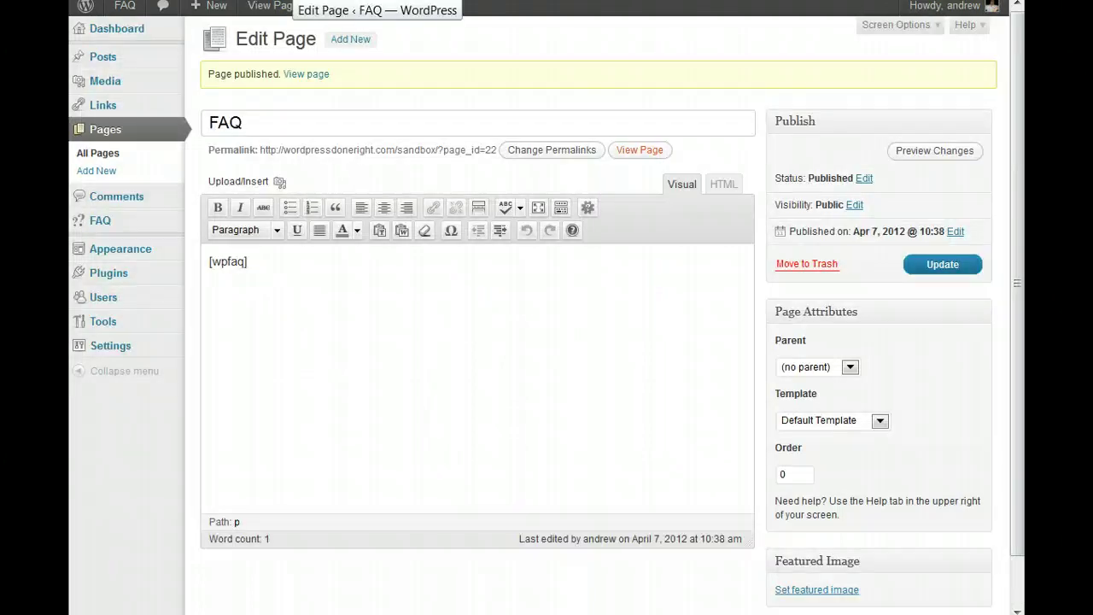
click(117, 221)
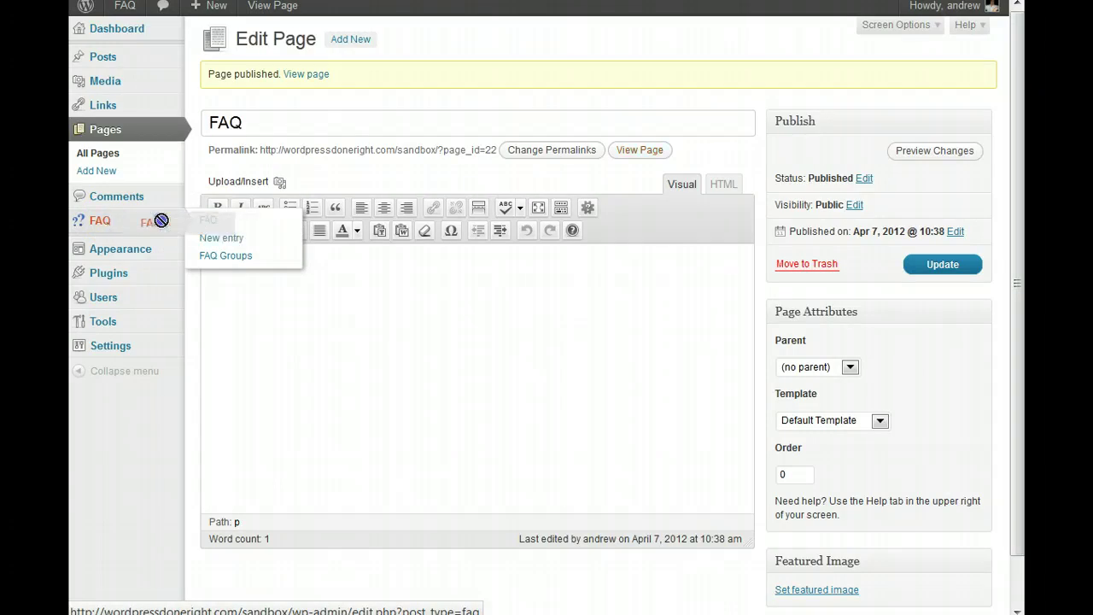
Enter How To Order as the name of a new FAQ group
click(223, 248)
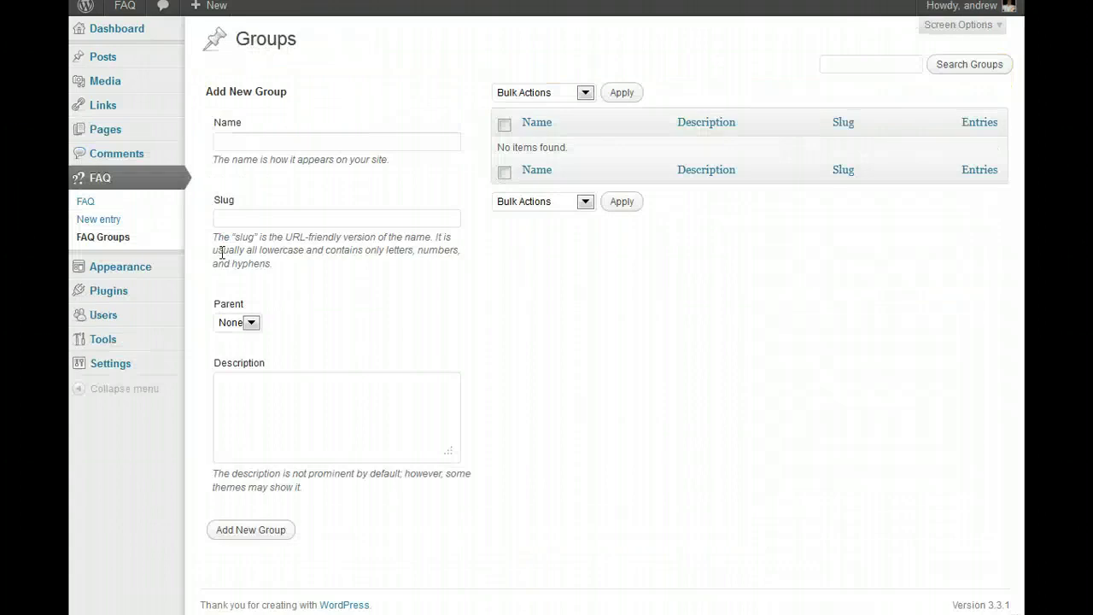
click(272, 139)
text(Ho)
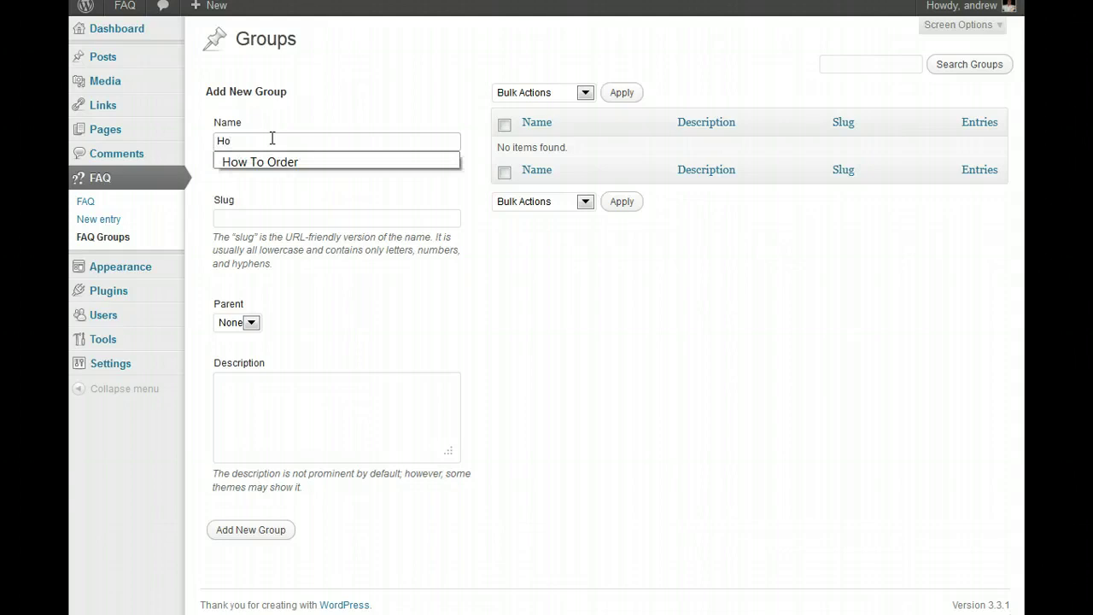
click(273, 160)
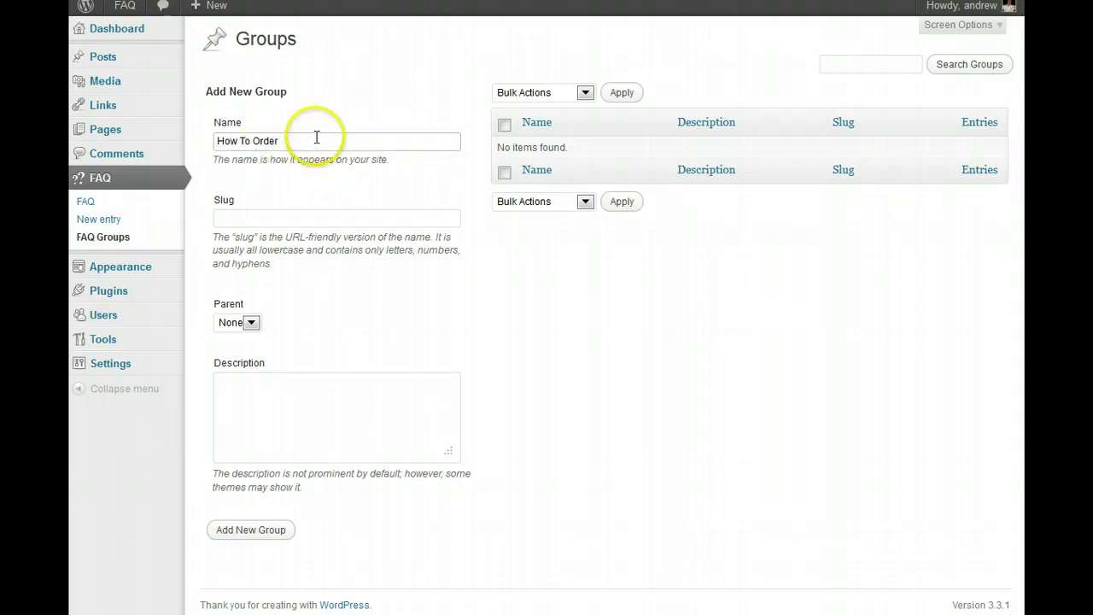
Copy How To Order into the Slug and Description fields and add the group
drag(315, 137, 194, 142)
right_click(214, 140)
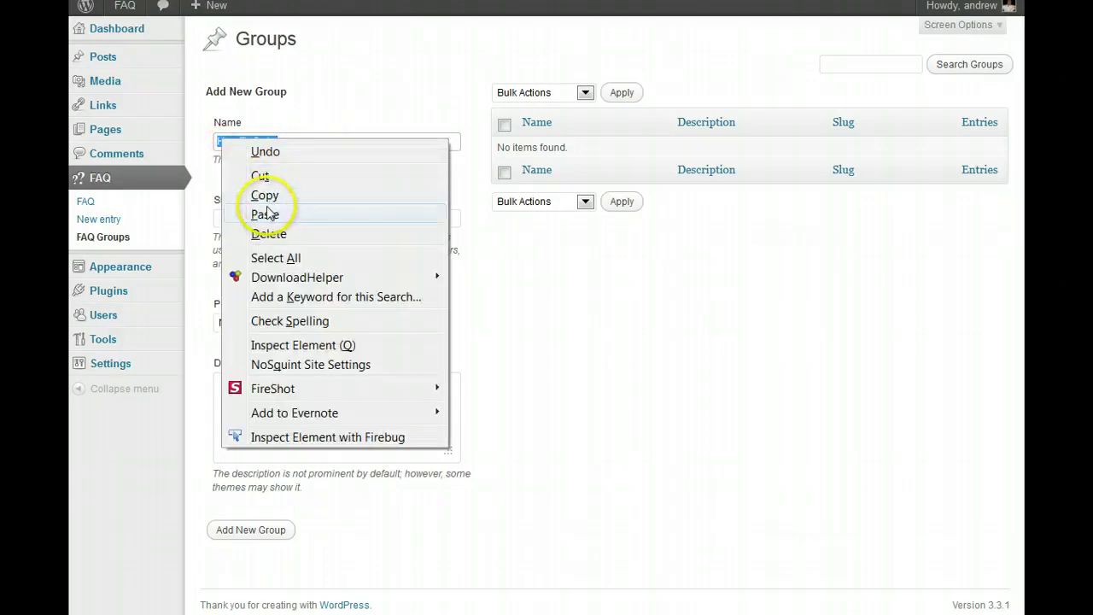
click(268, 198)
click(261, 215)
right_click(259, 217)
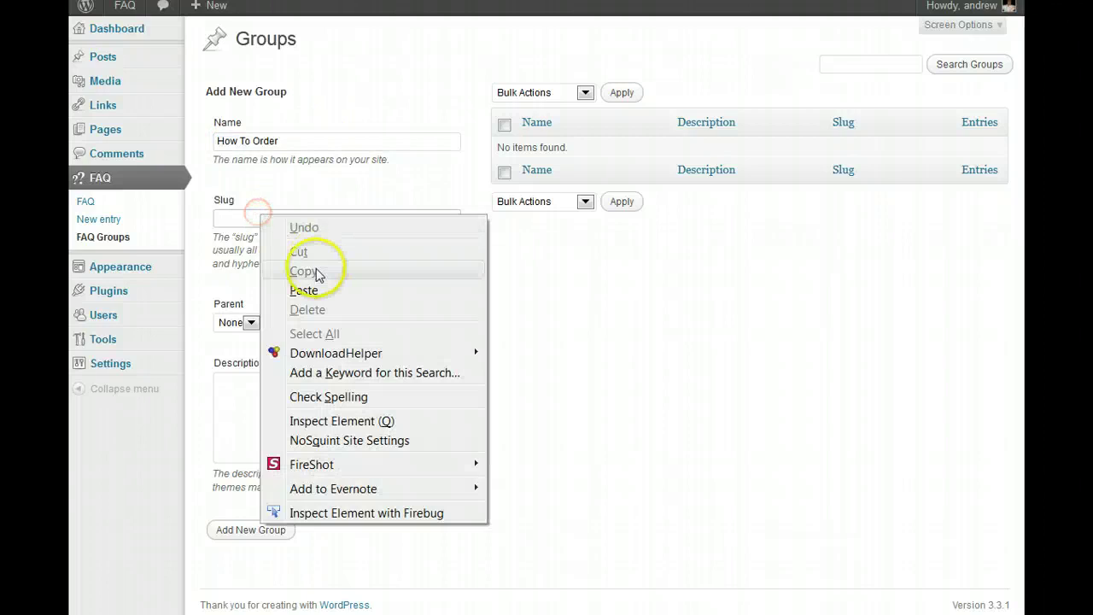
click(305, 291)
click(266, 395)
right_click(268, 394)
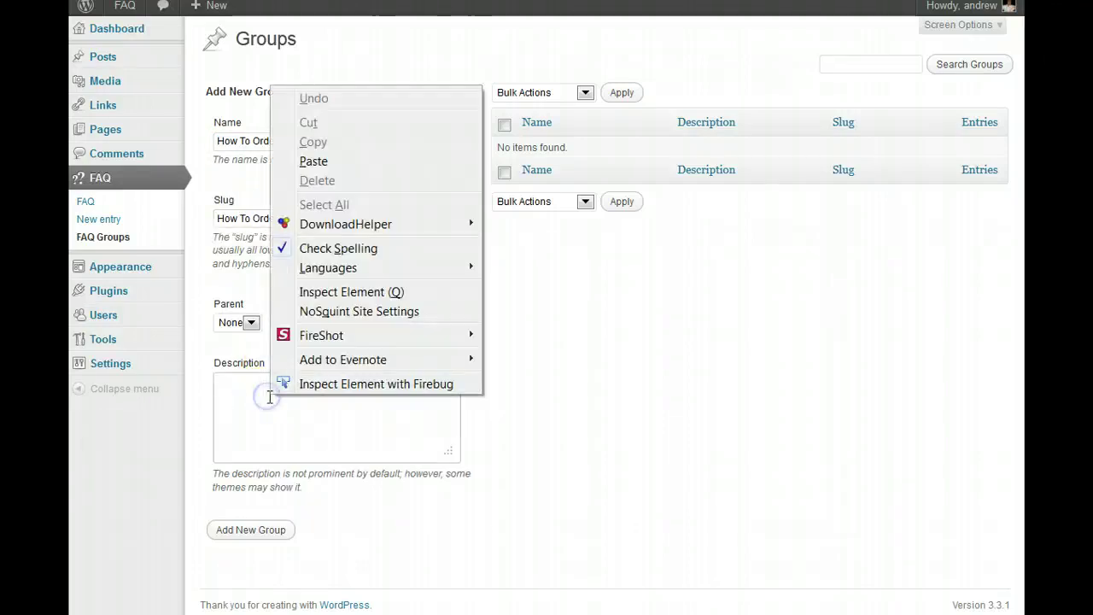
click(312, 161)
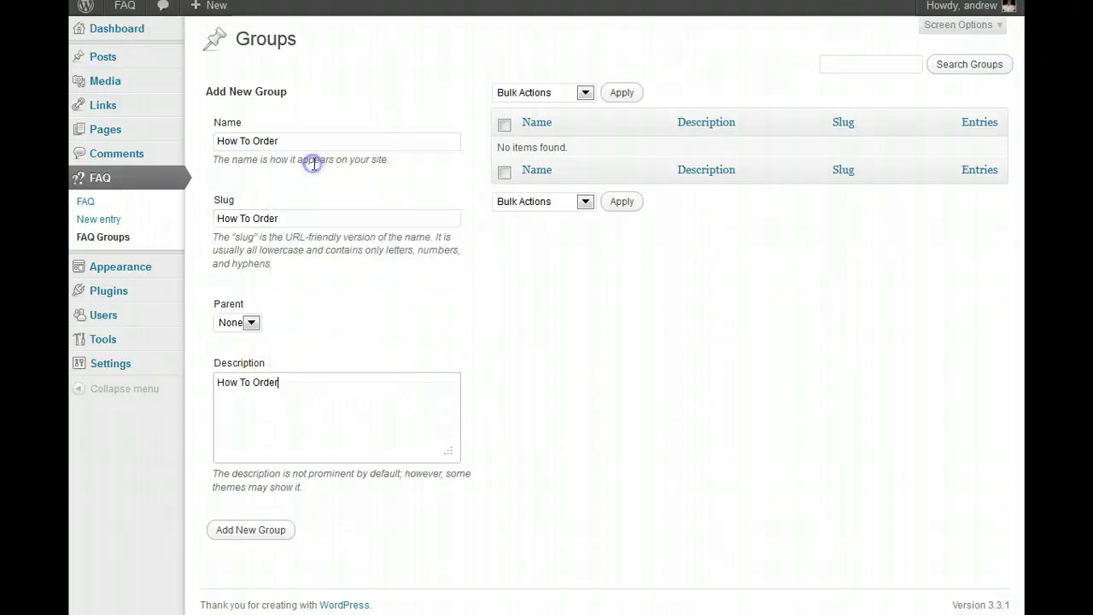
click(272, 530)
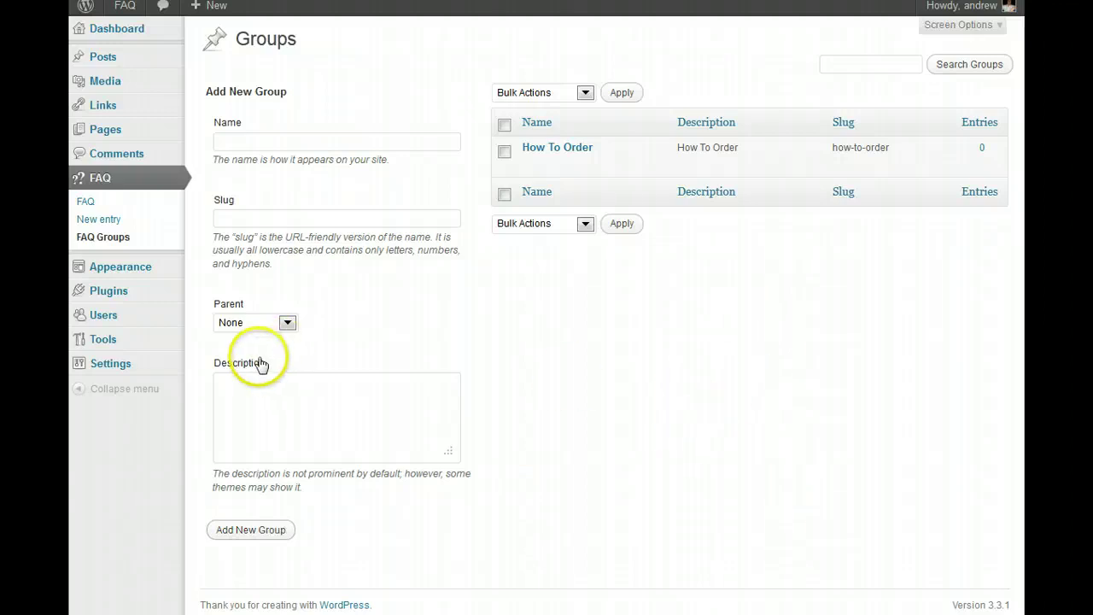
Start a new FAQ entry titled 'How Do I Order Services' and write its answer
click(111, 224)
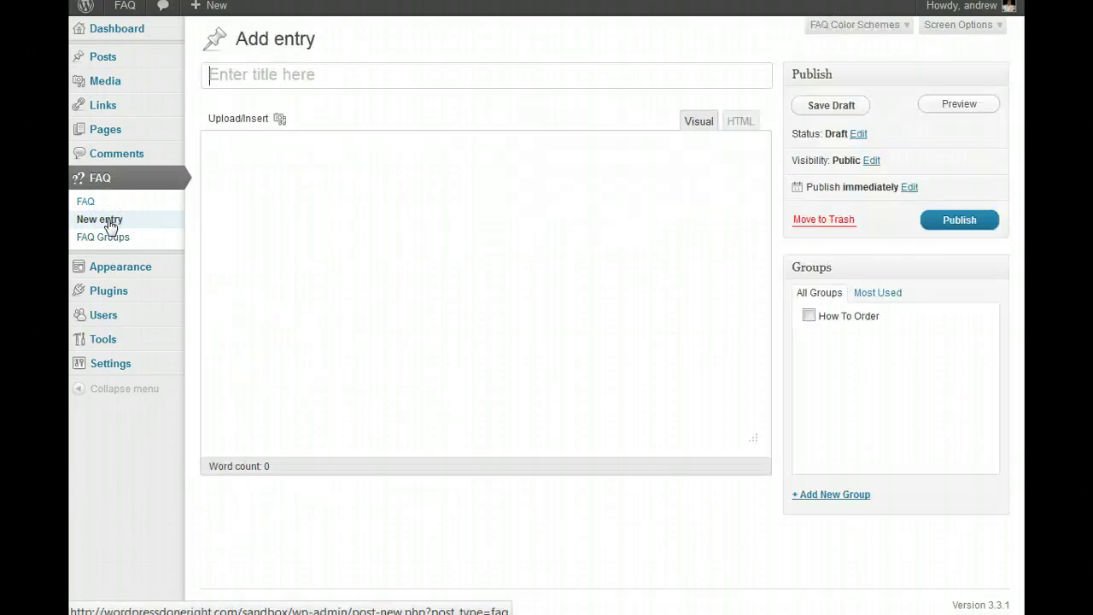
click(289, 76)
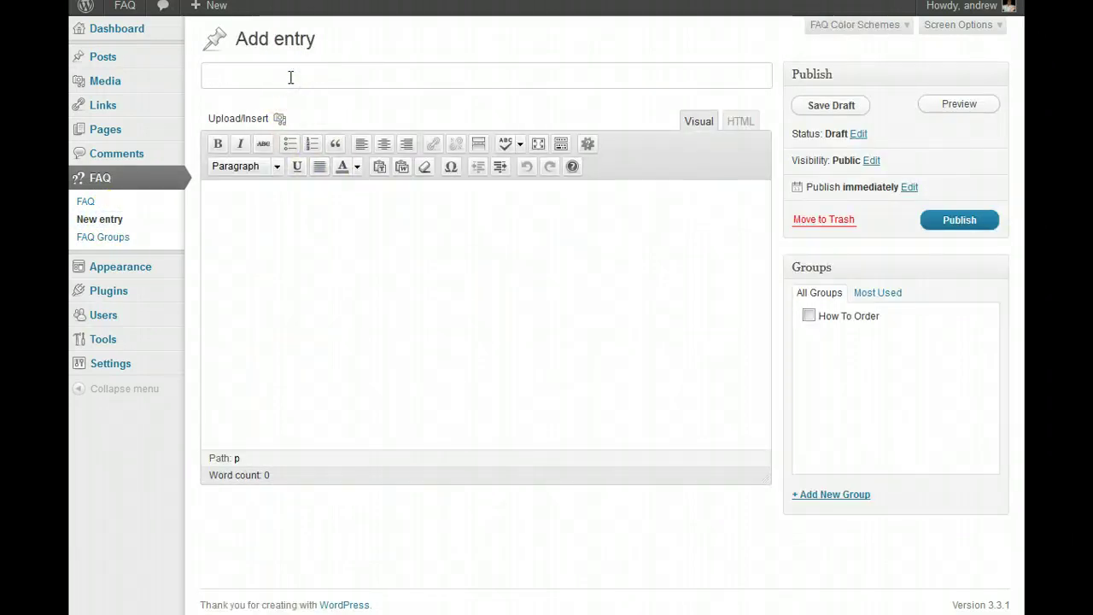
text(Cl)
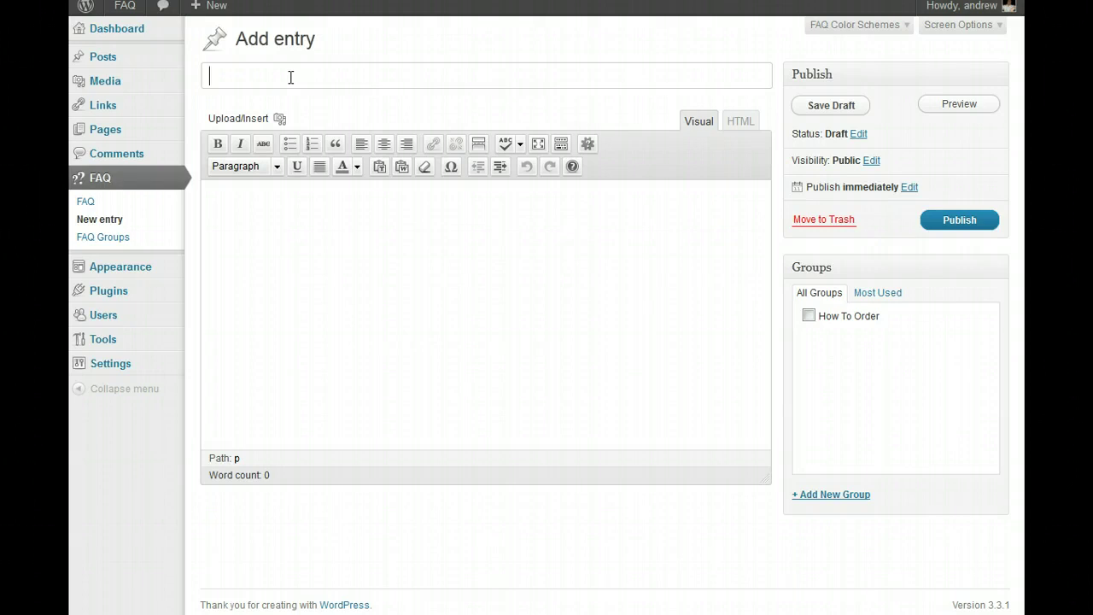
text(How Do I Order Services)
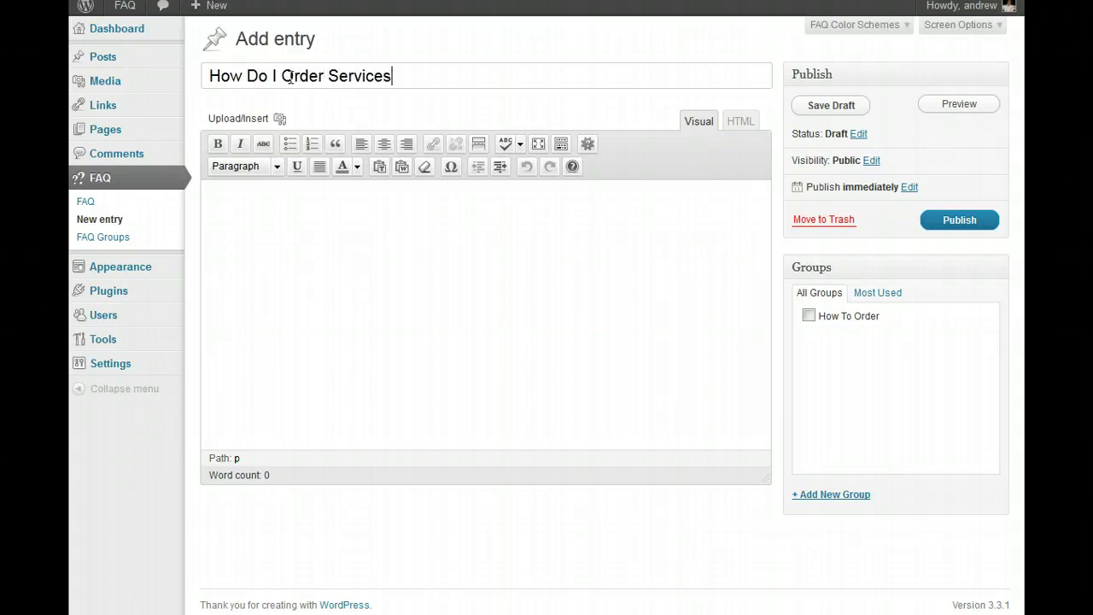
click(374, 303)
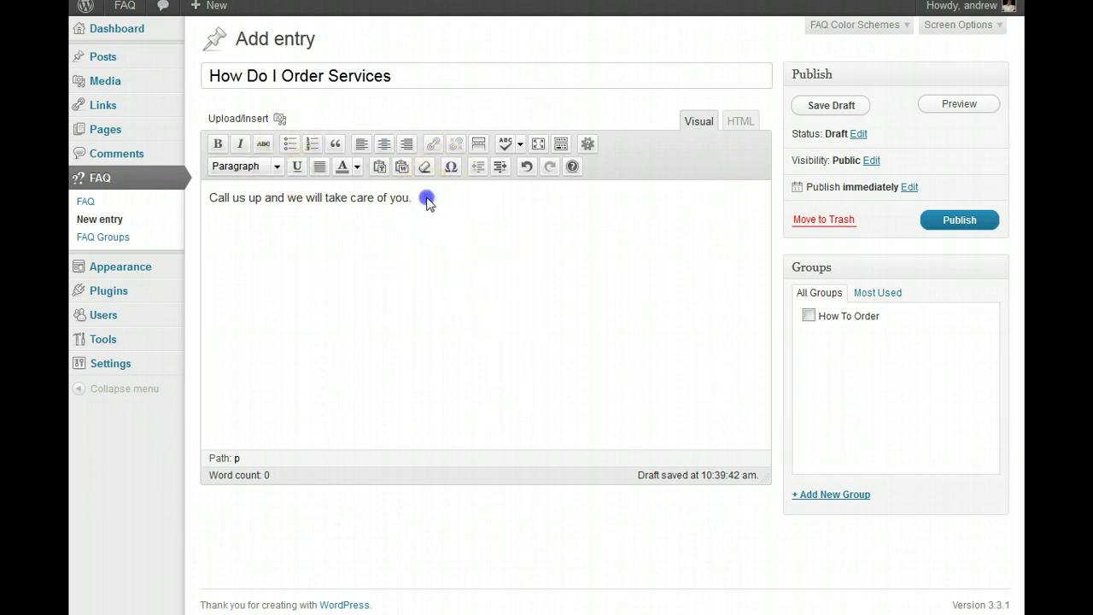
Colour the answer 'Call us up and we will take care of you' blue and make it Heading 1
drag(427, 197, 190, 193)
click(357, 167)
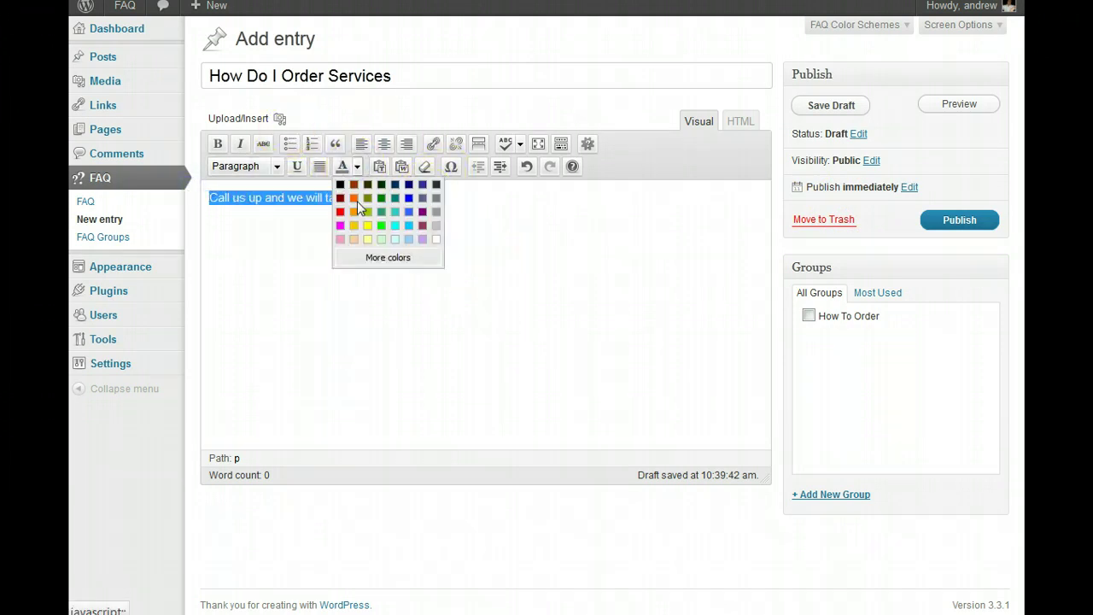
click(407, 187)
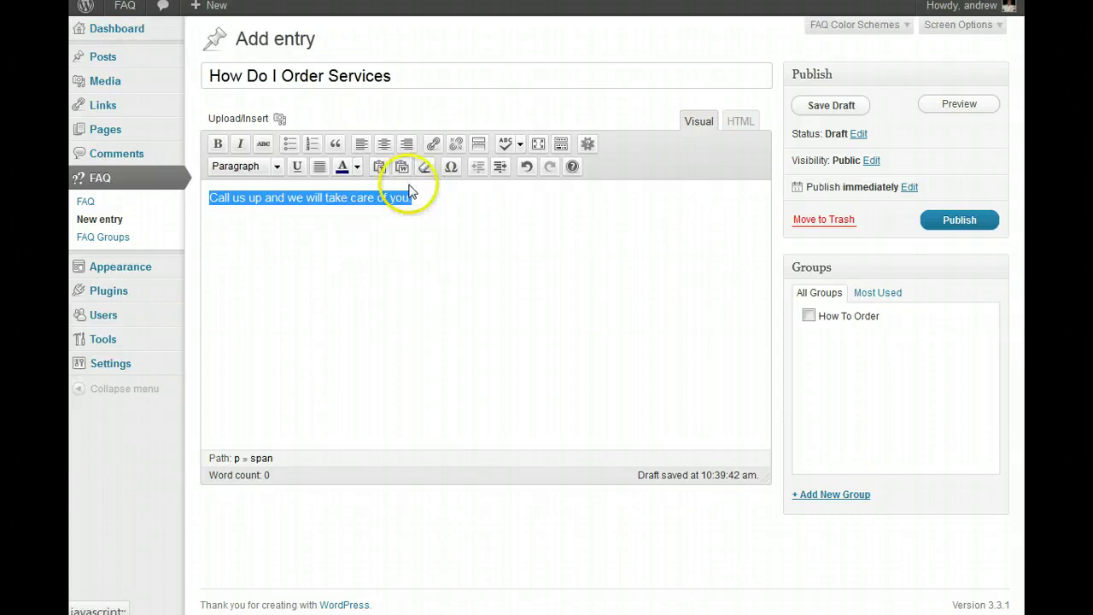
click(478, 235)
drag(441, 212, 167, 188)
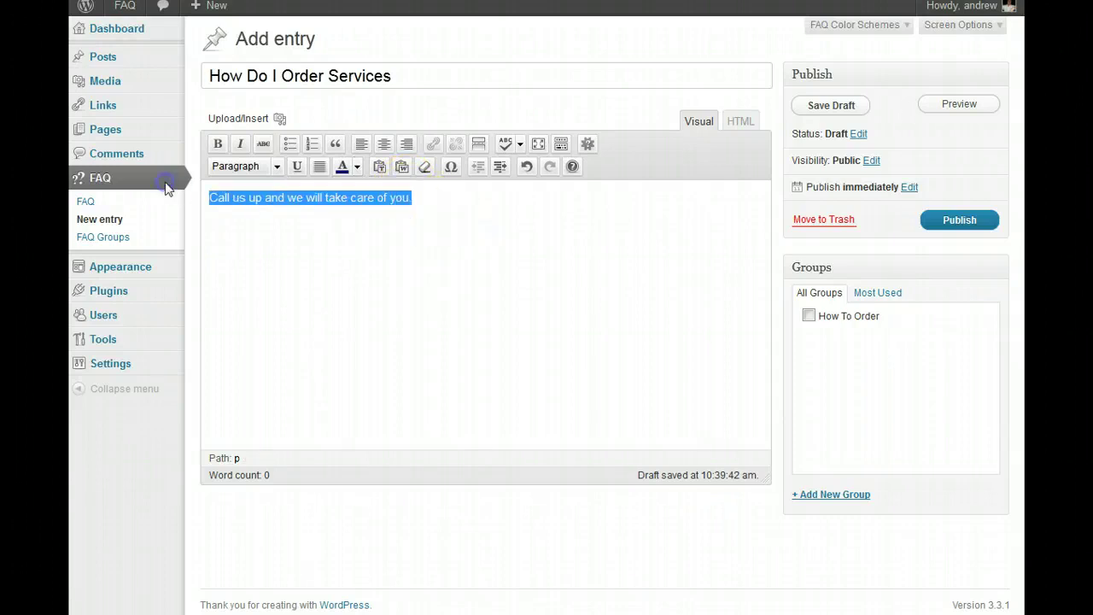
click(276, 166)
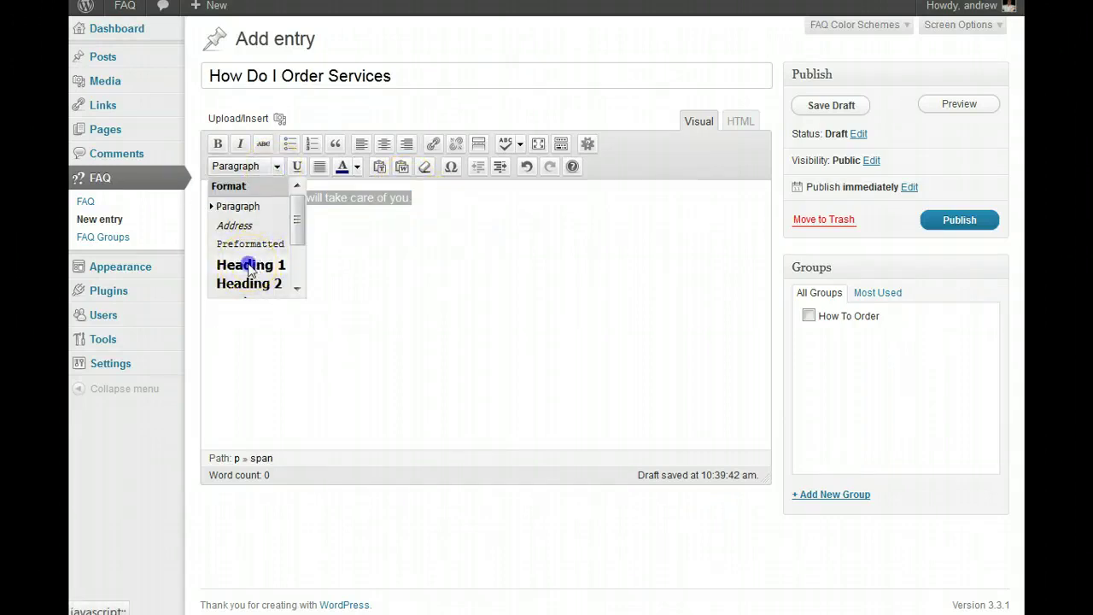
click(249, 267)
click(432, 198)
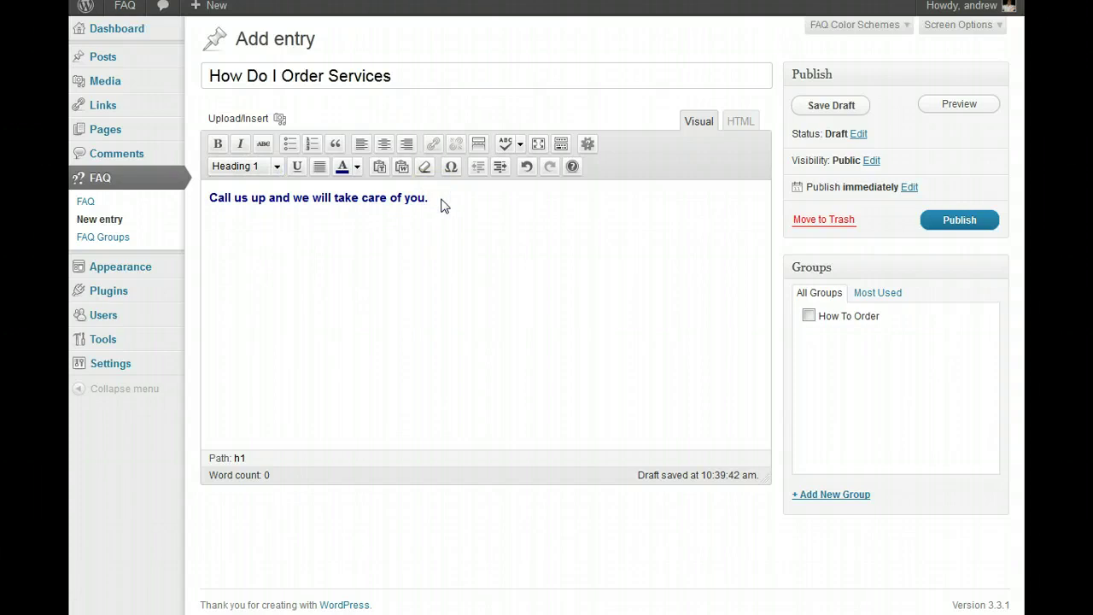
Upload 5dollars.jpg and insert it centered at full size below the answer
click(280, 118)
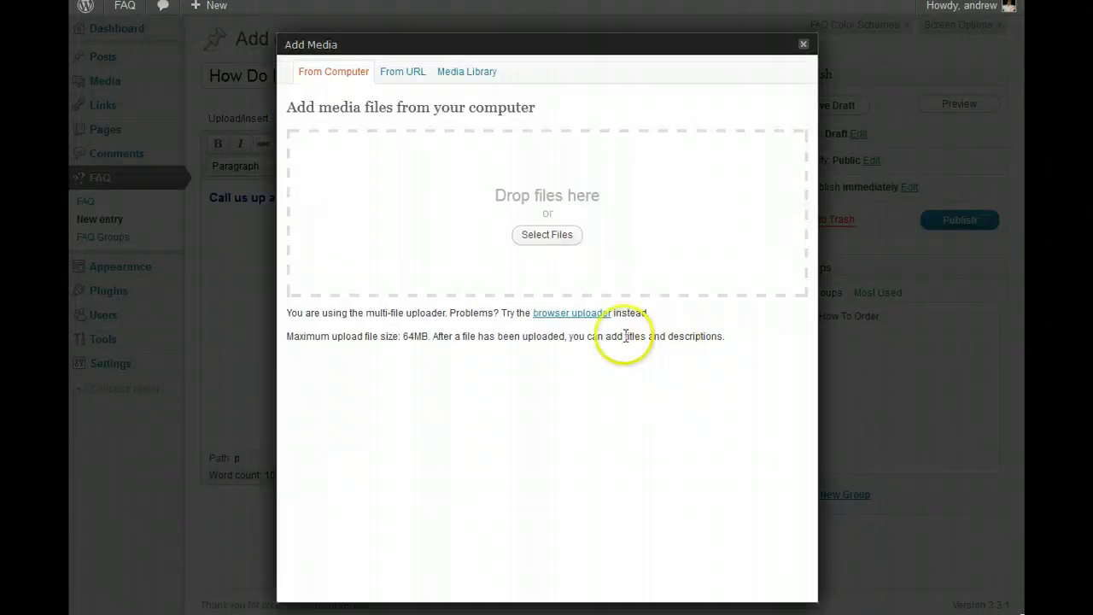
click(562, 235)
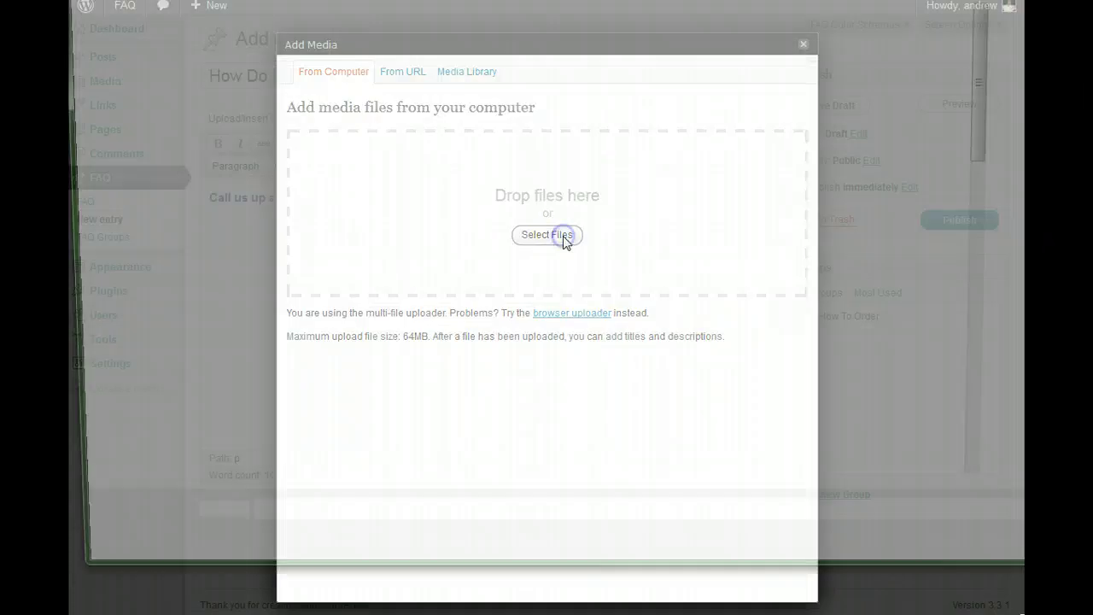
click(806, 209)
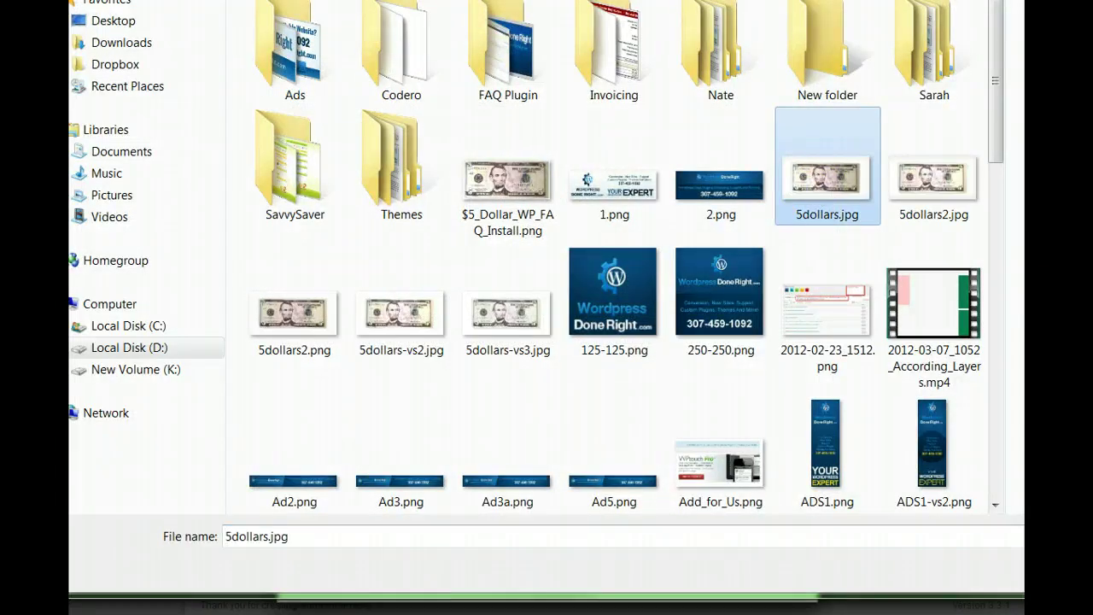
key(Return)
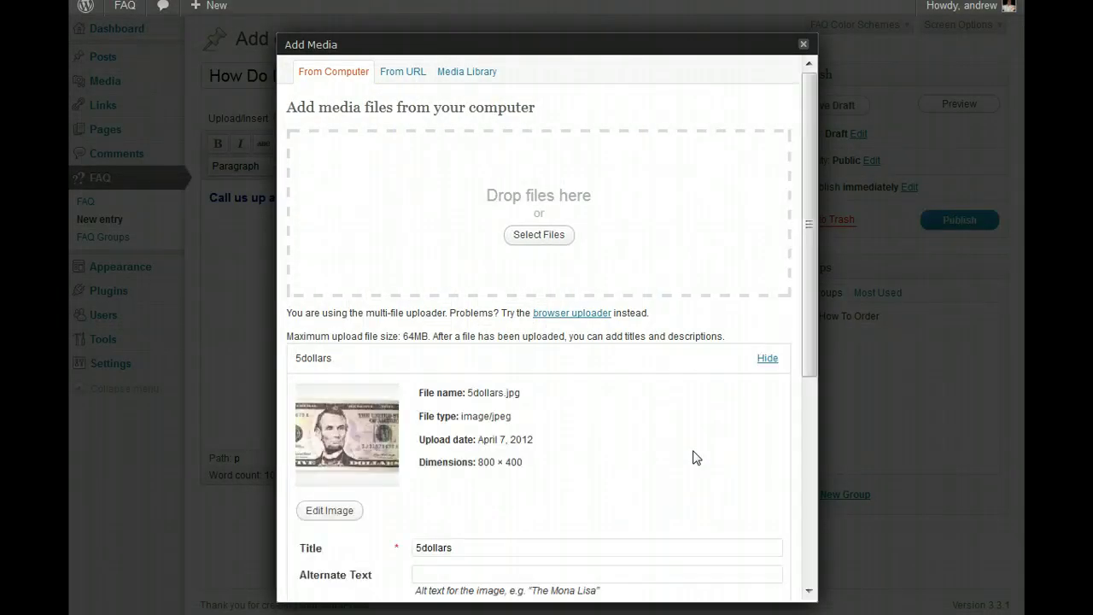
scroll(693, 457, down, 5)
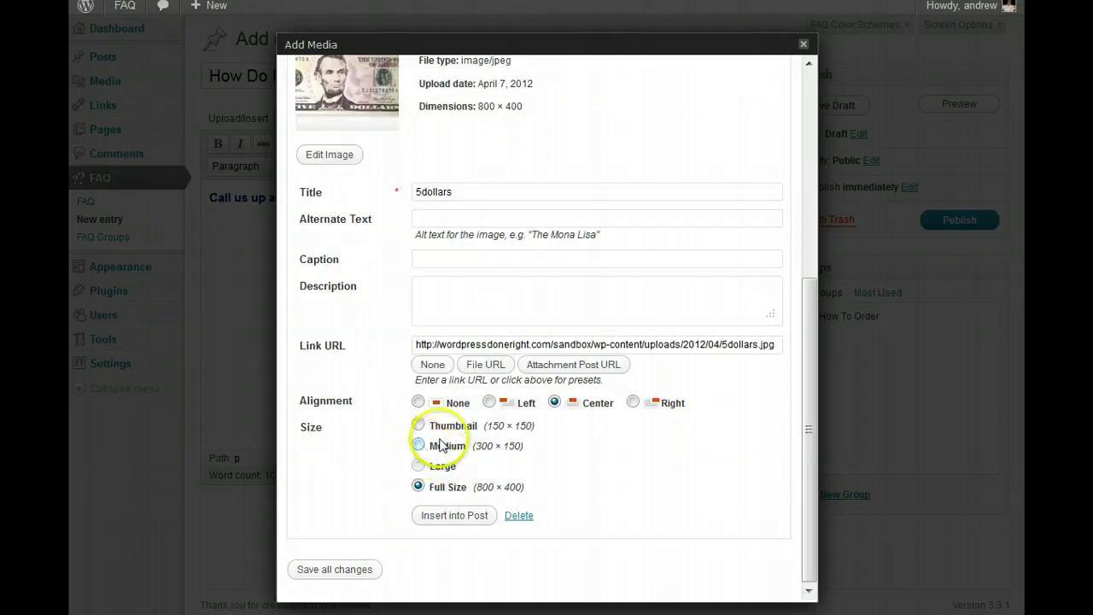
click(517, 404)
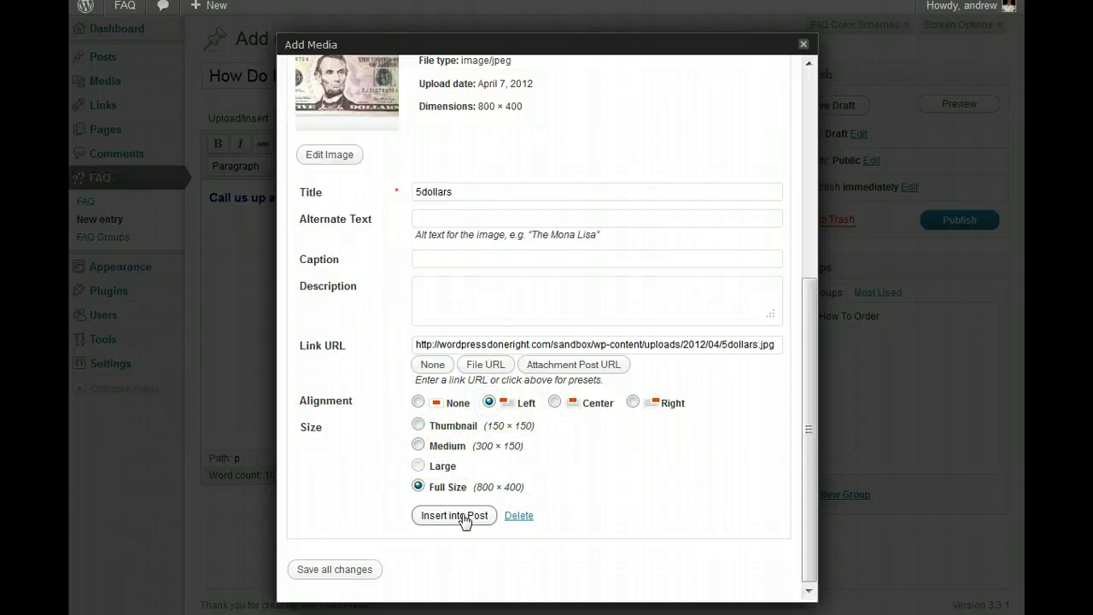
click(554, 402)
click(459, 516)
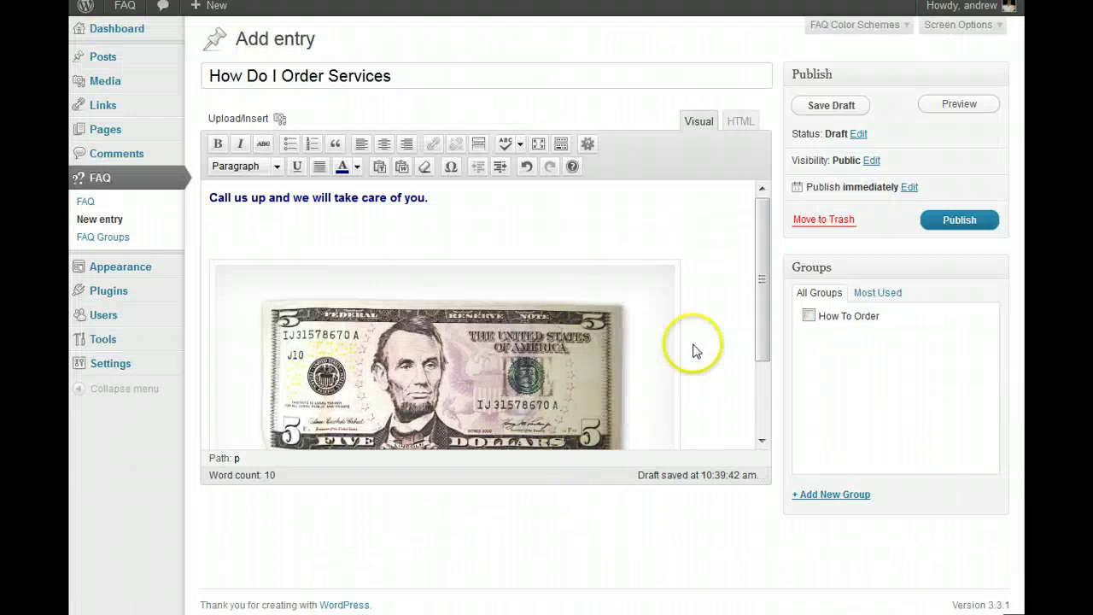
Tick How To Order in the Groups box and publish How Do I Order Services
drag(761, 306, 756, 385)
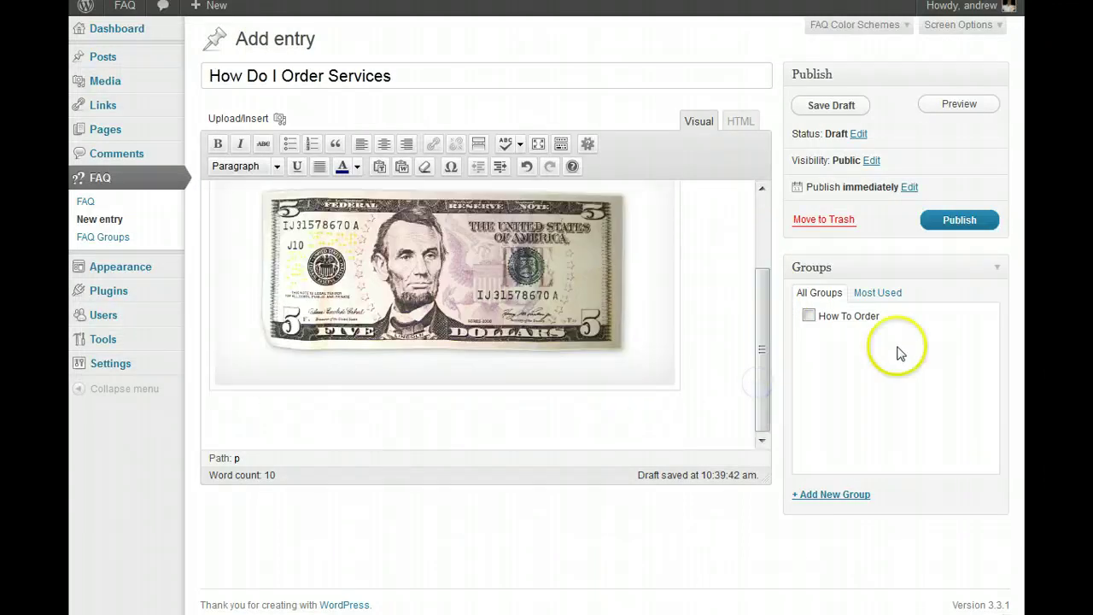
click(808, 316)
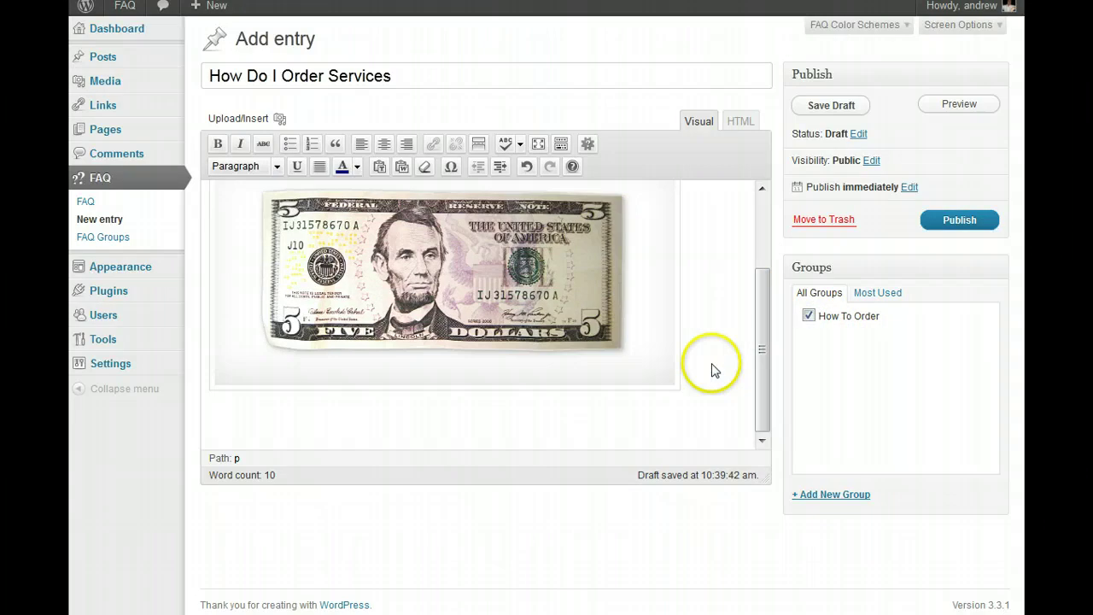
scroll(709, 363, up, 3)
click(963, 220)
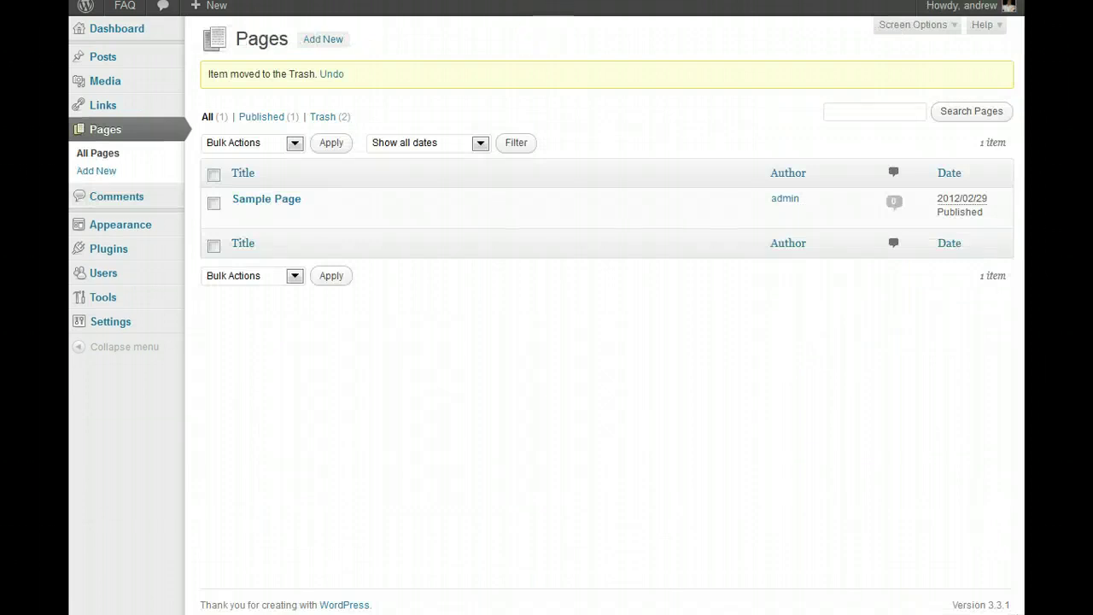
Reload the live FAQ page, expand How Do I Order Services to check its image, then go back
key(ctrl+Tab)
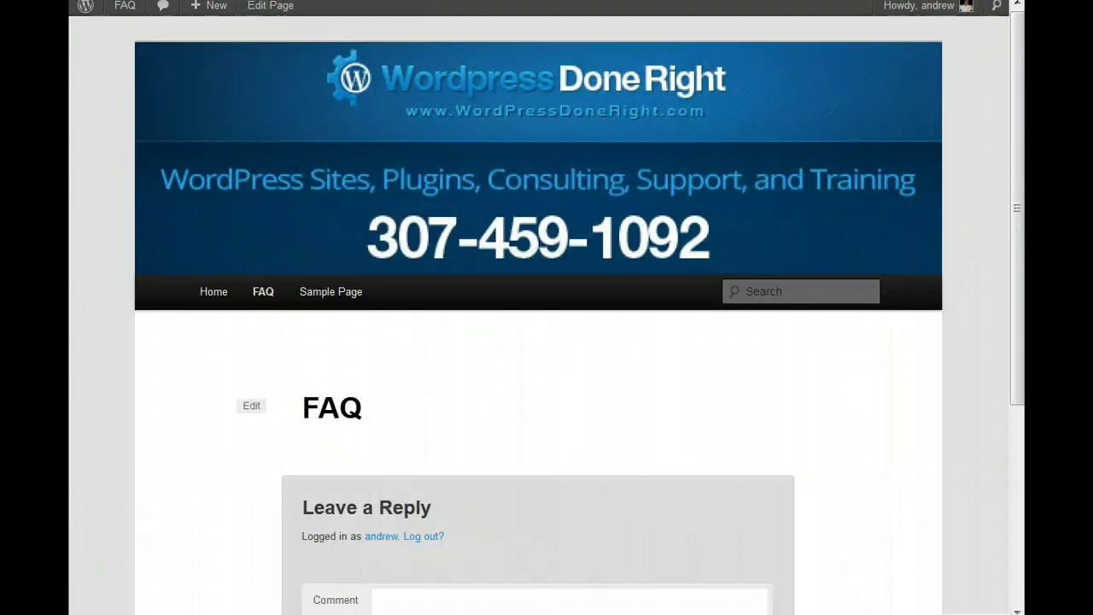
key(F5)
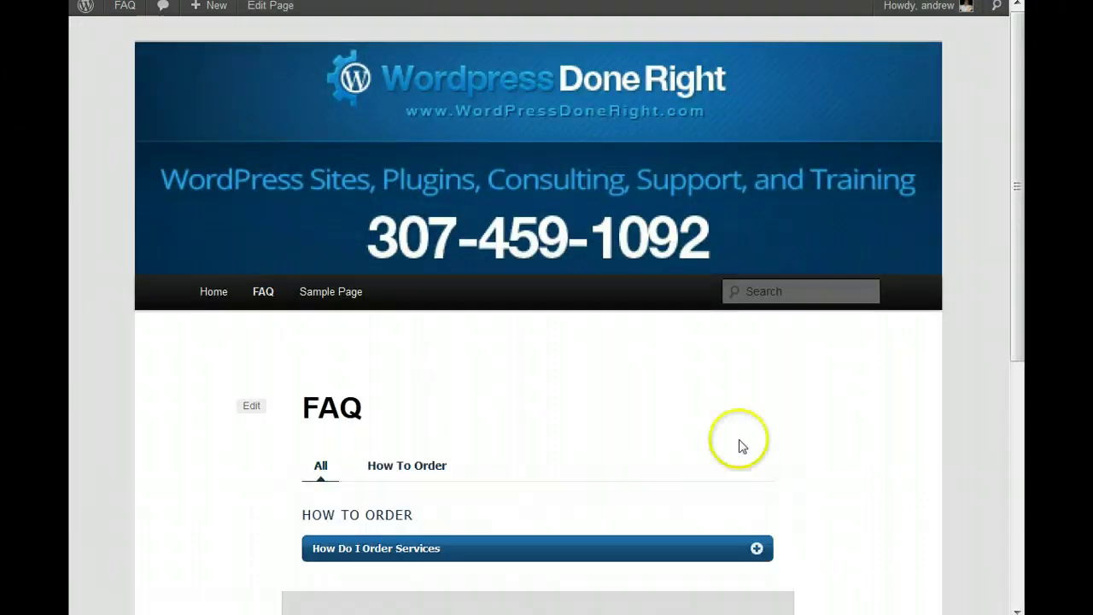
scroll(805, 444, down, 1)
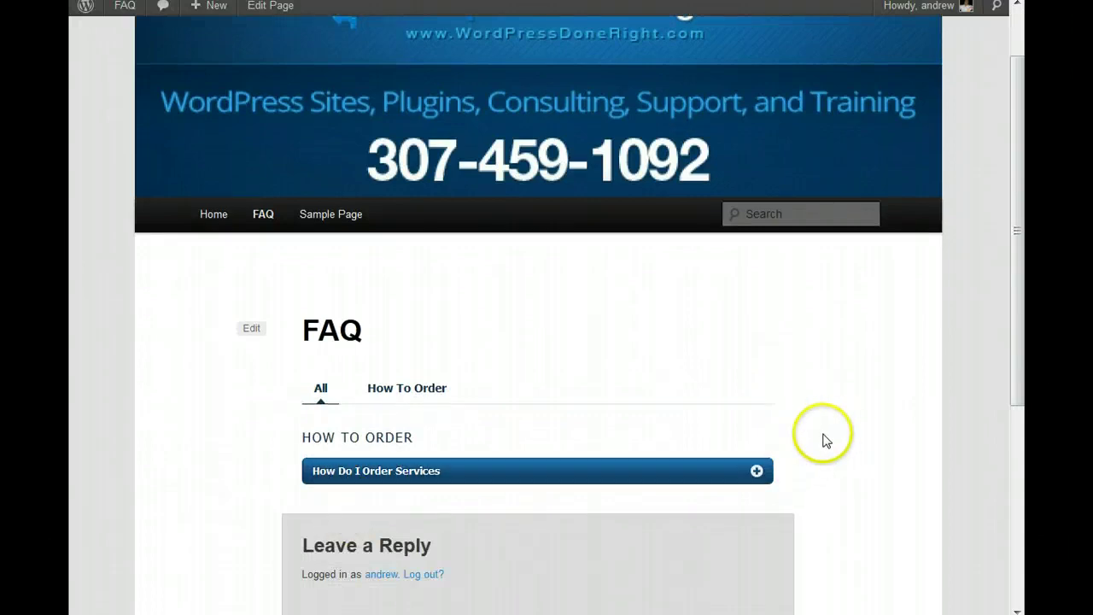
scroll(825, 439, down, 1)
click(755, 398)
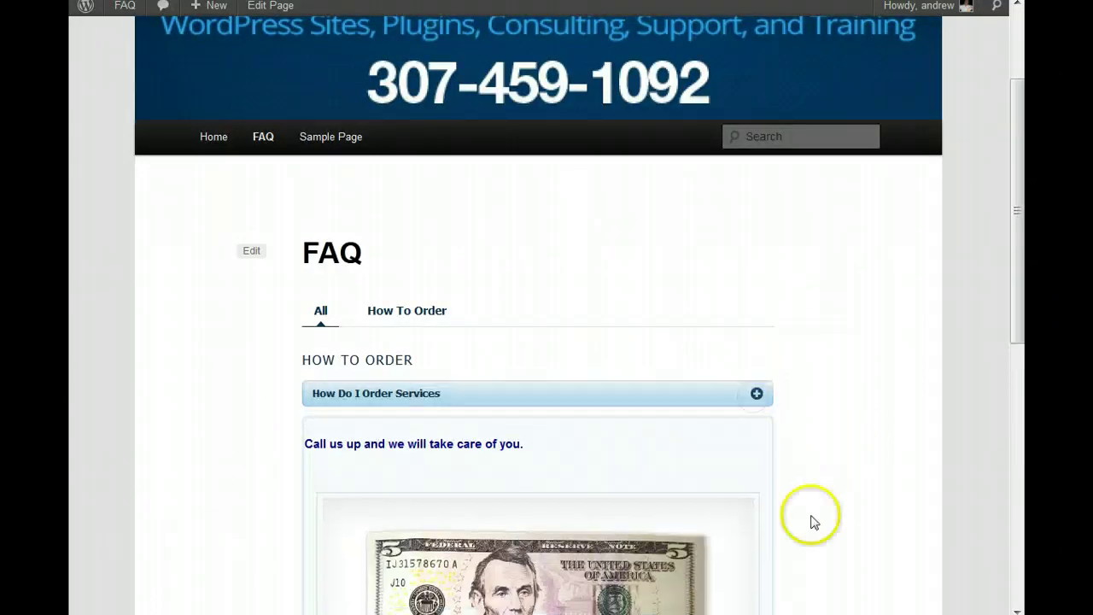
scroll(820, 504, down, 2)
scroll(817, 536, up, 3)
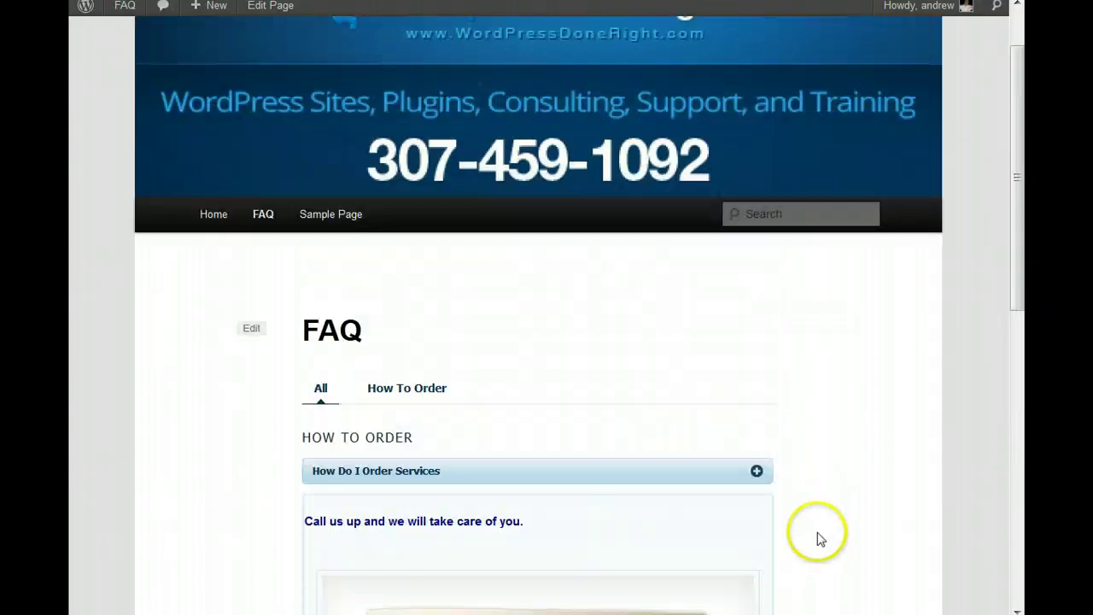
scroll(817, 536, down, 3)
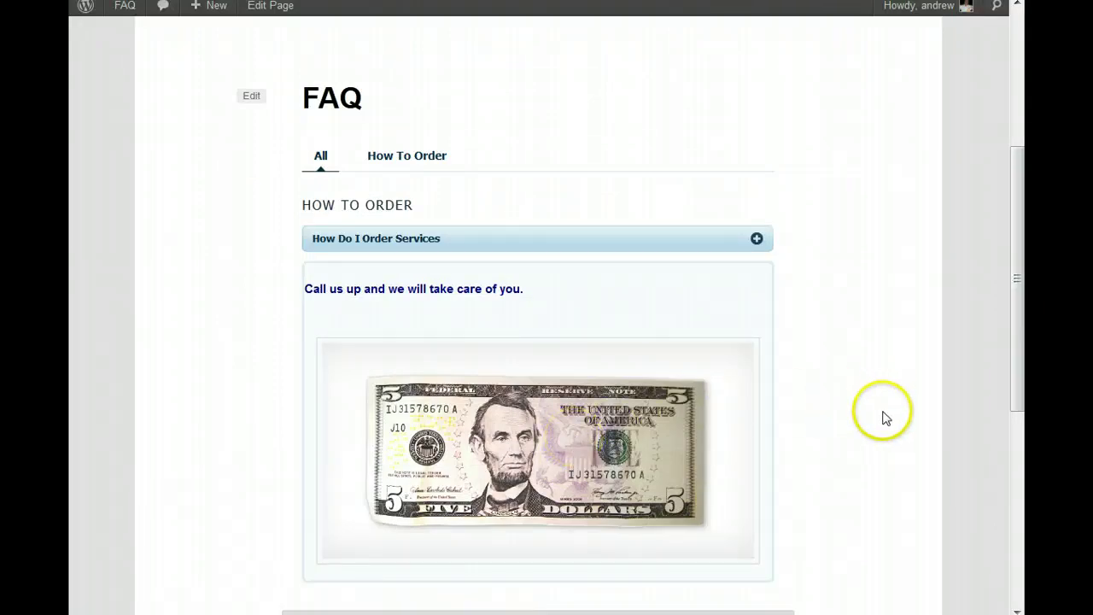
scroll(880, 417, down, 5)
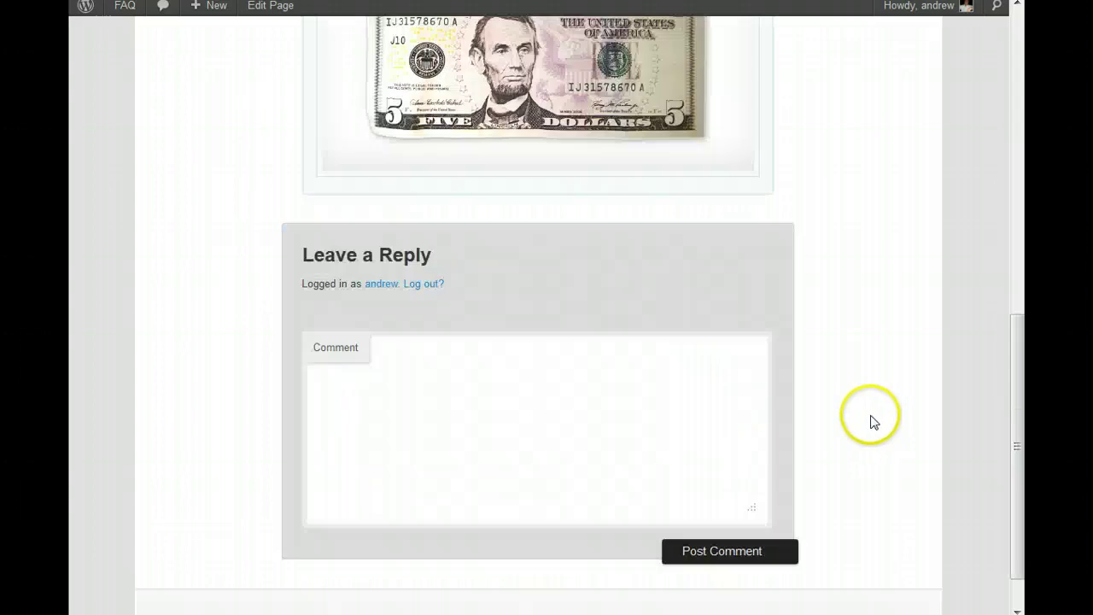
scroll(871, 420, up, 3)
scroll(872, 420, up, 5)
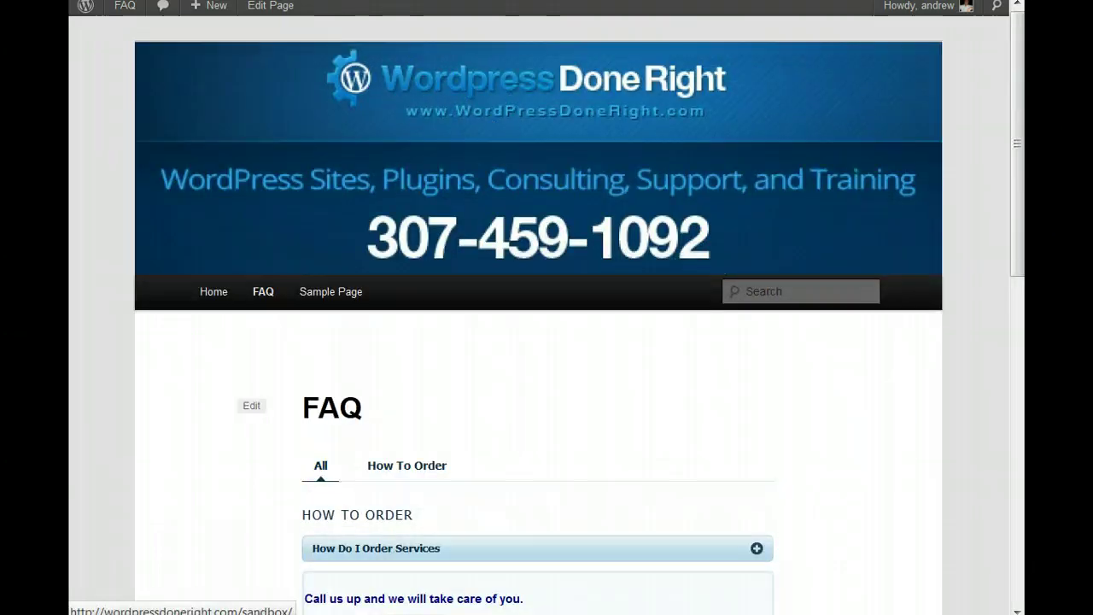
key(alt+Left)
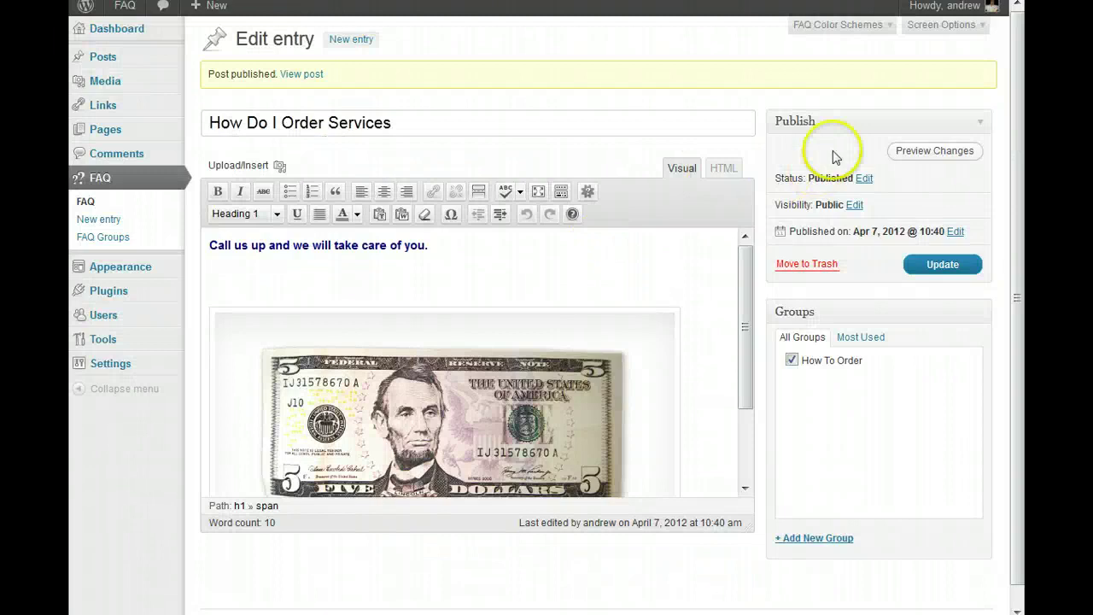
Pick the magenta swatch under FAQ Color Schemes and update the skin
click(888, 29)
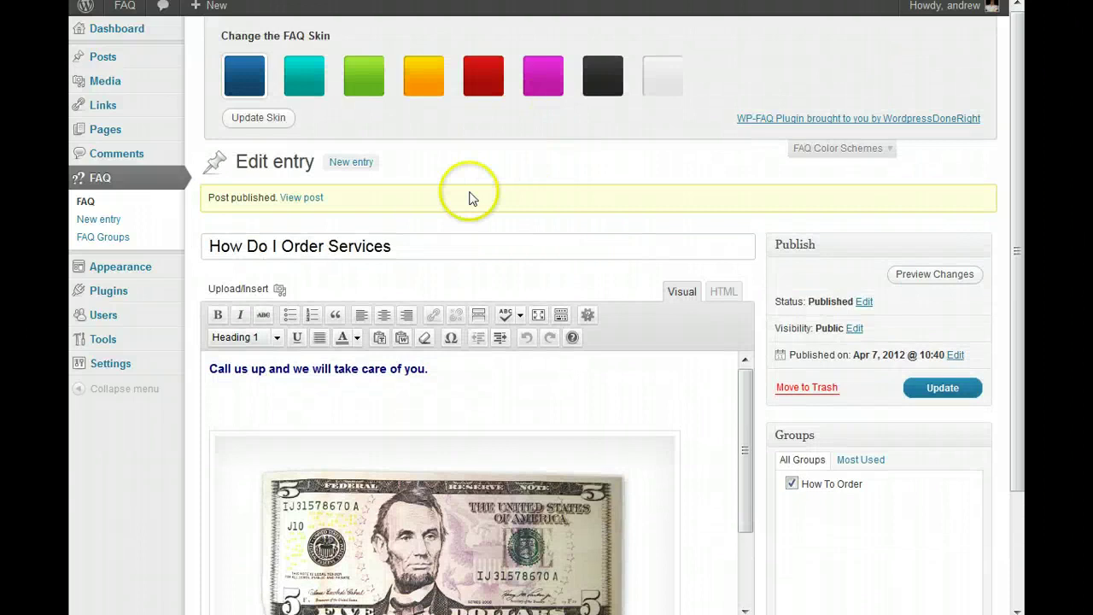
click(545, 85)
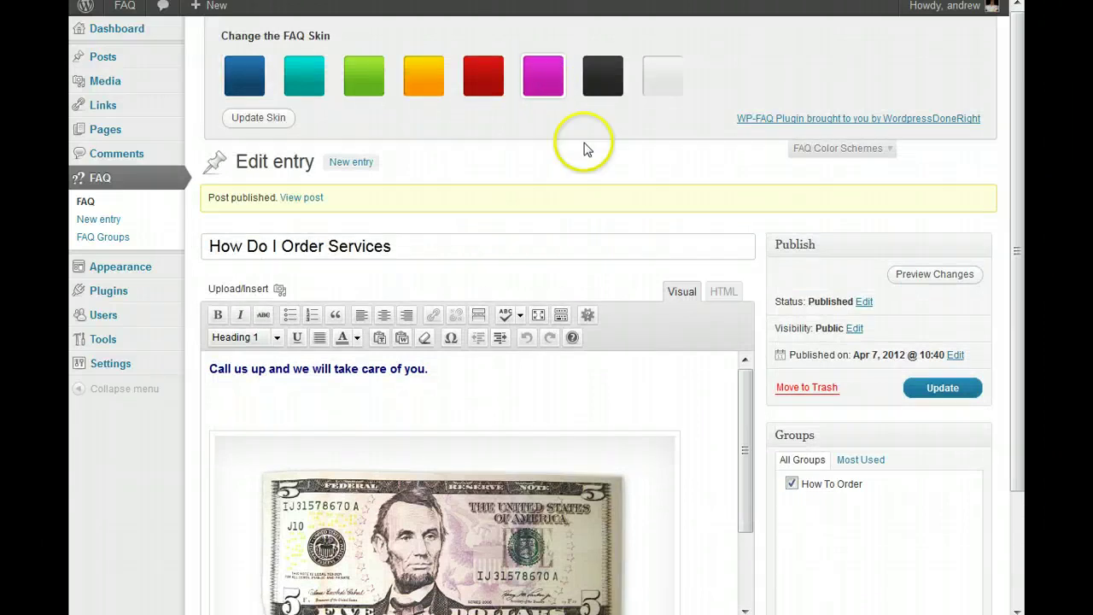
click(259, 122)
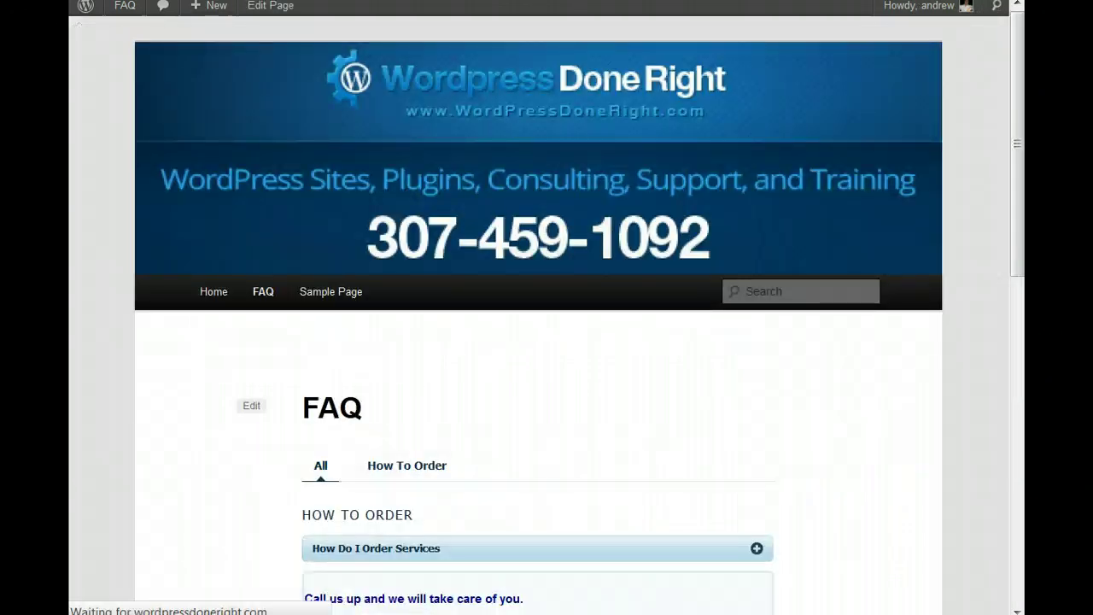
Test the magenta accordion by expanding and collapsing How Do I Order Services on the live page
scroll(768, 373, down, 3)
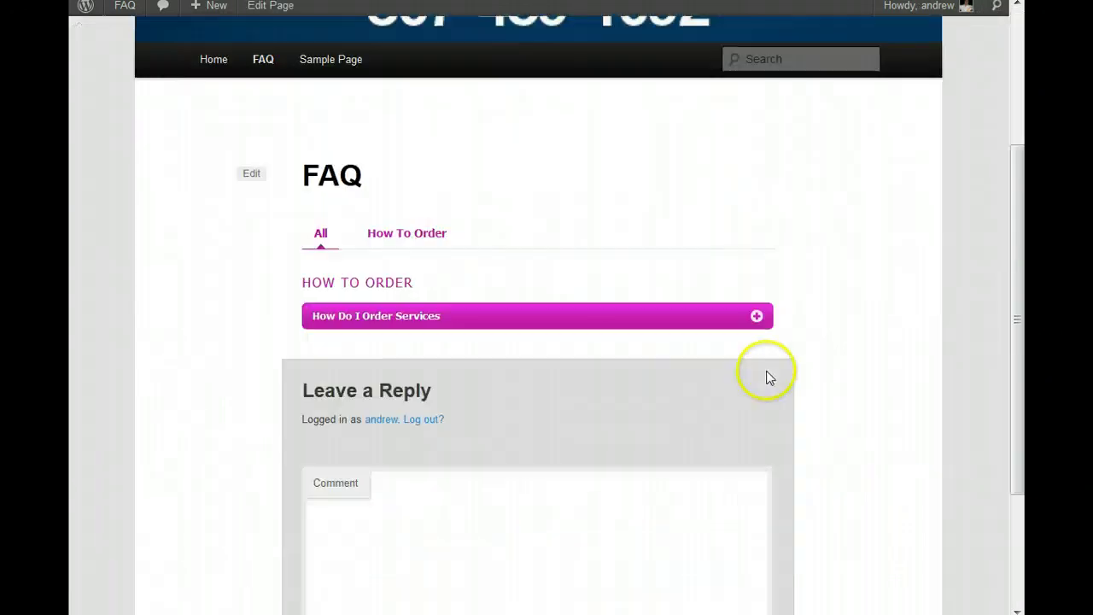
click(757, 322)
click(758, 322)
Switch the FAQ skin to green and confirm the green accordion on the reloaded FAQ page
key(ctrl+Tab)
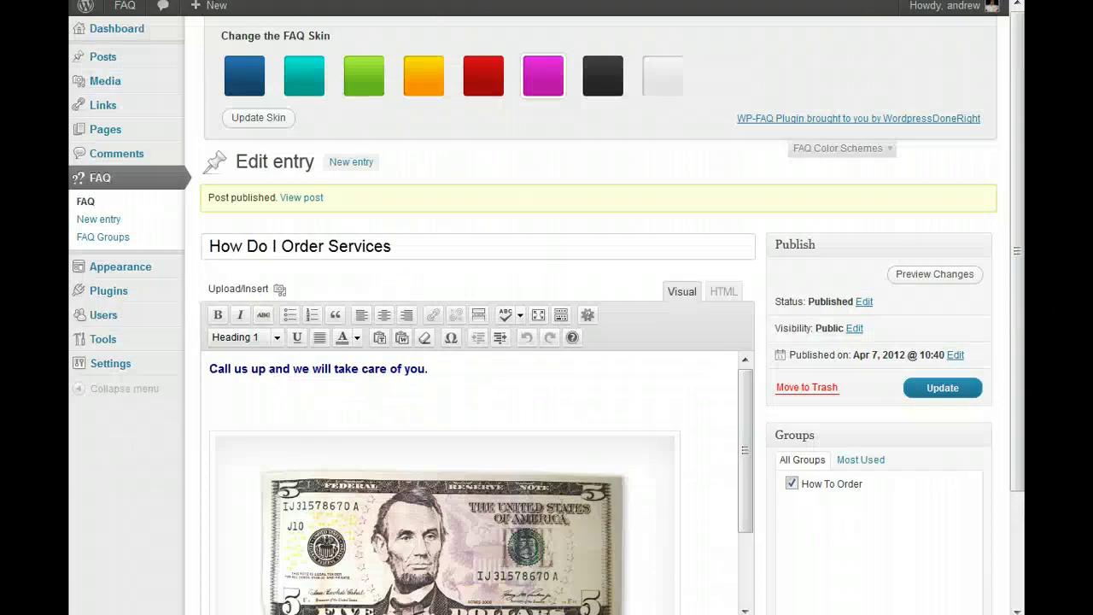
click(367, 83)
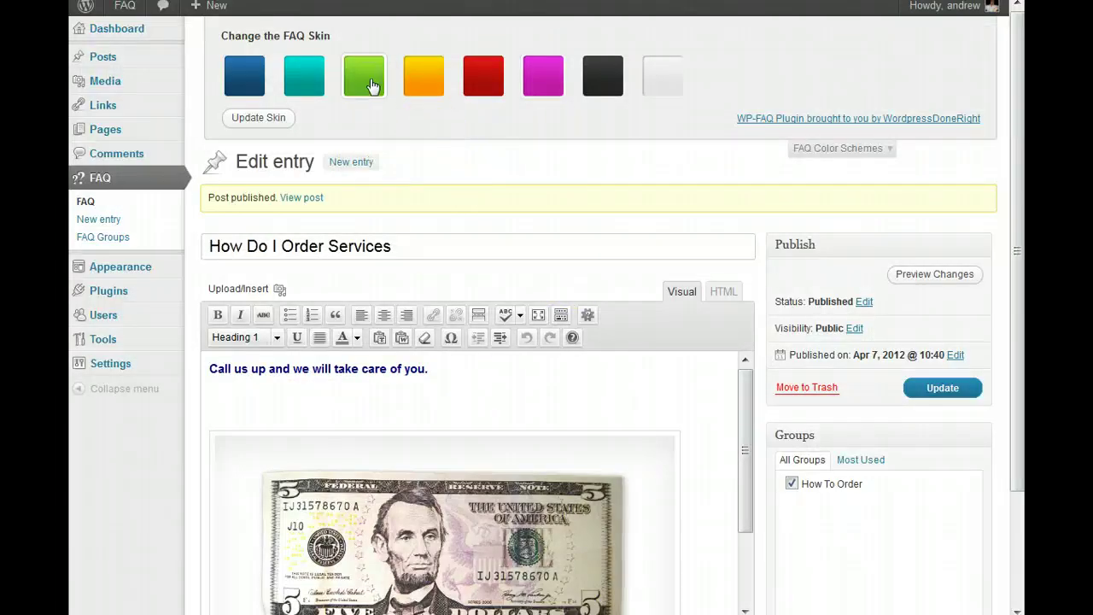
click(262, 120)
click(522, 89)
key(ctrl+Tab)
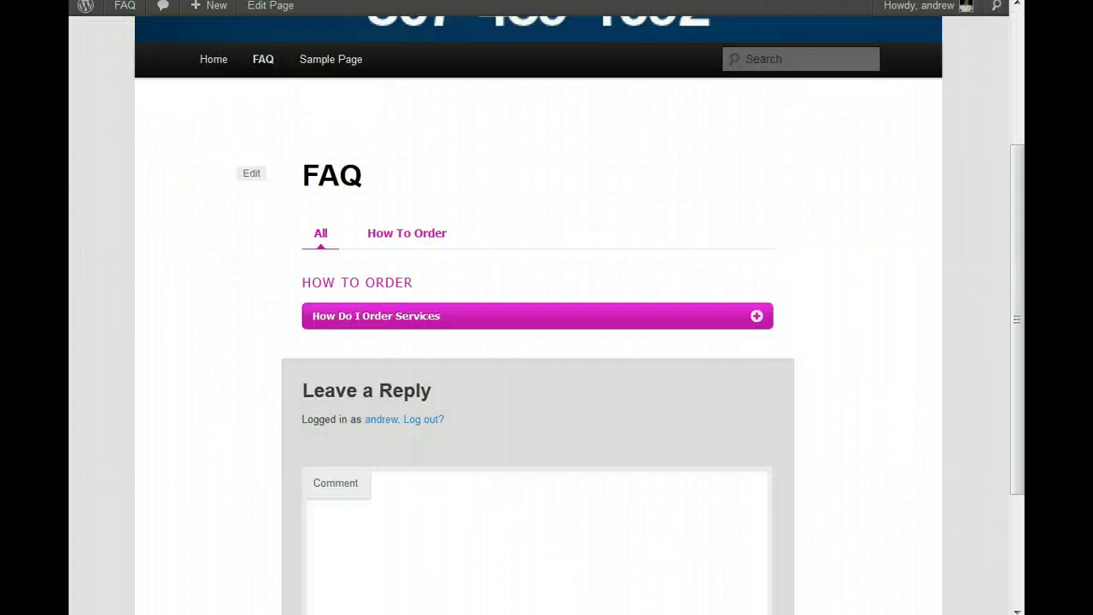
key(F5)
click(755, 316)
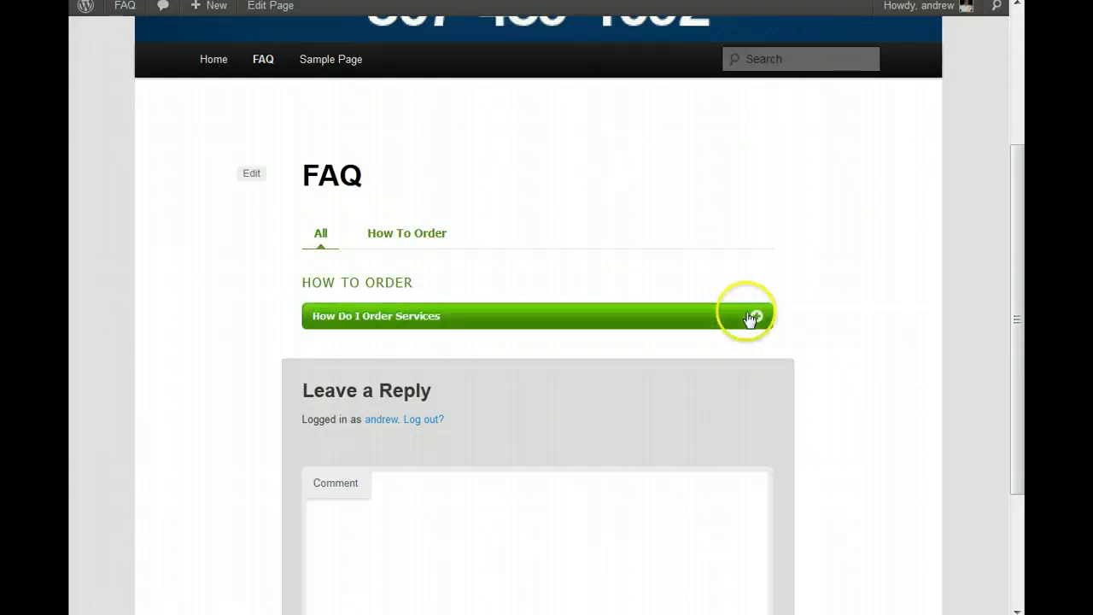
click(758, 317)
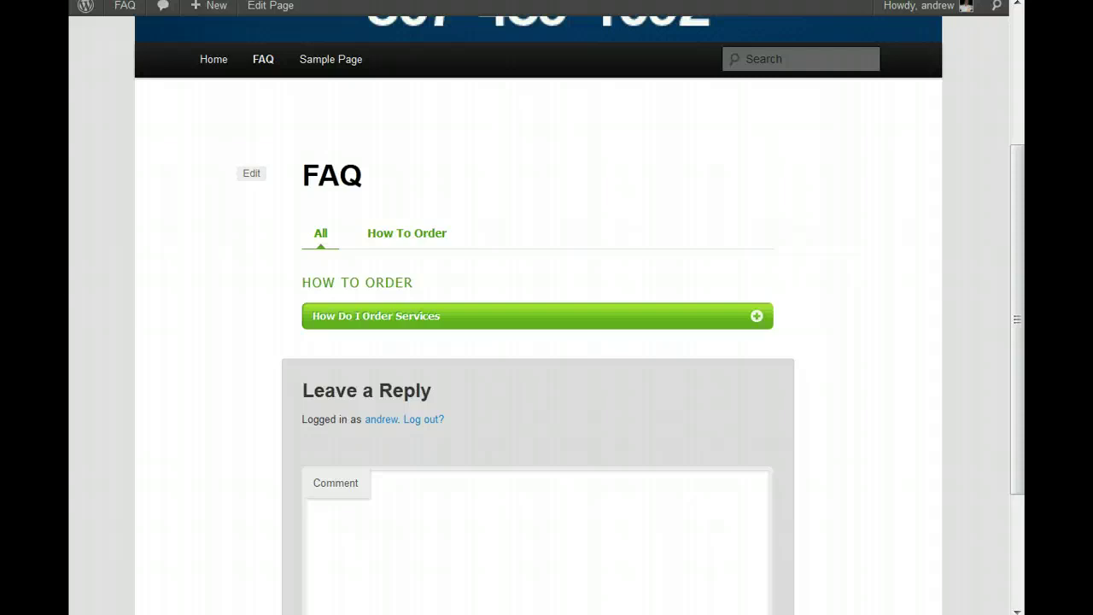
click(268, 5)
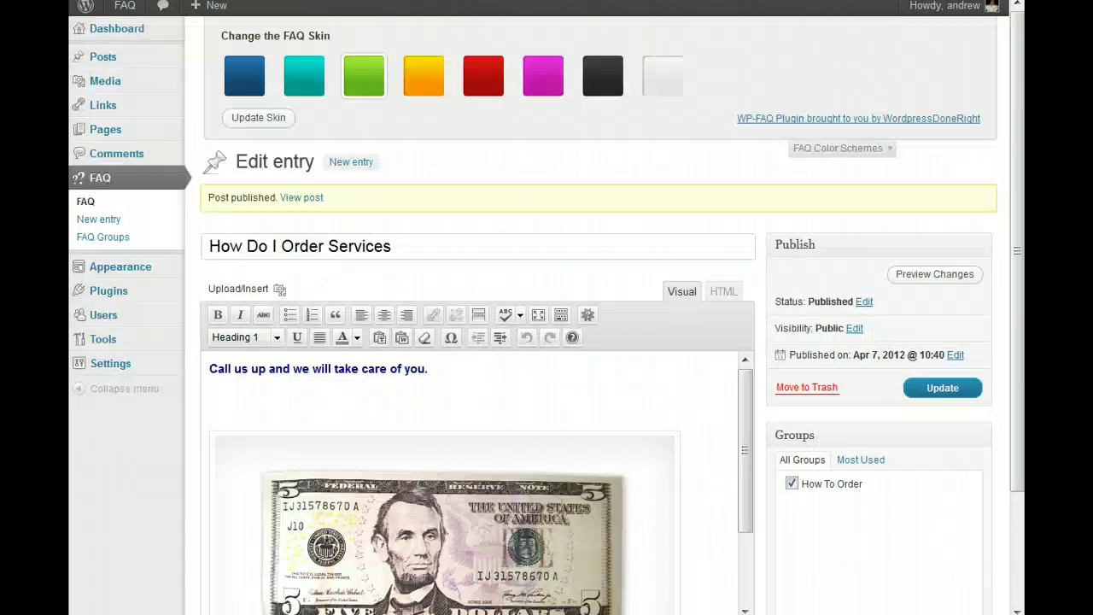
Add a second FAQ group named 'How Do I Use The FAQ' alongside How To Order
click(122, 238)
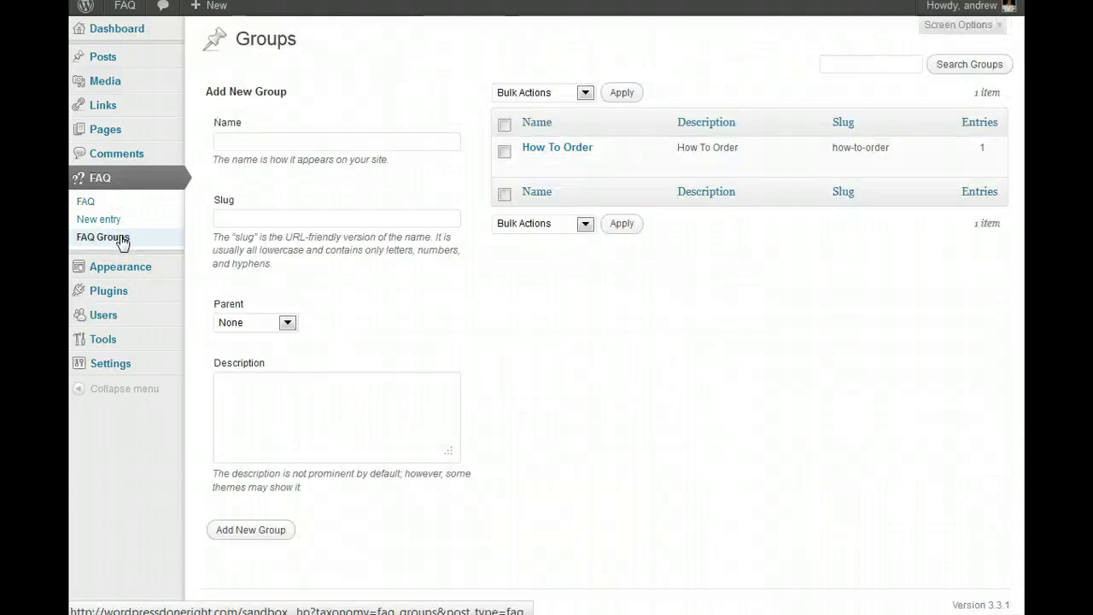
click(259, 142)
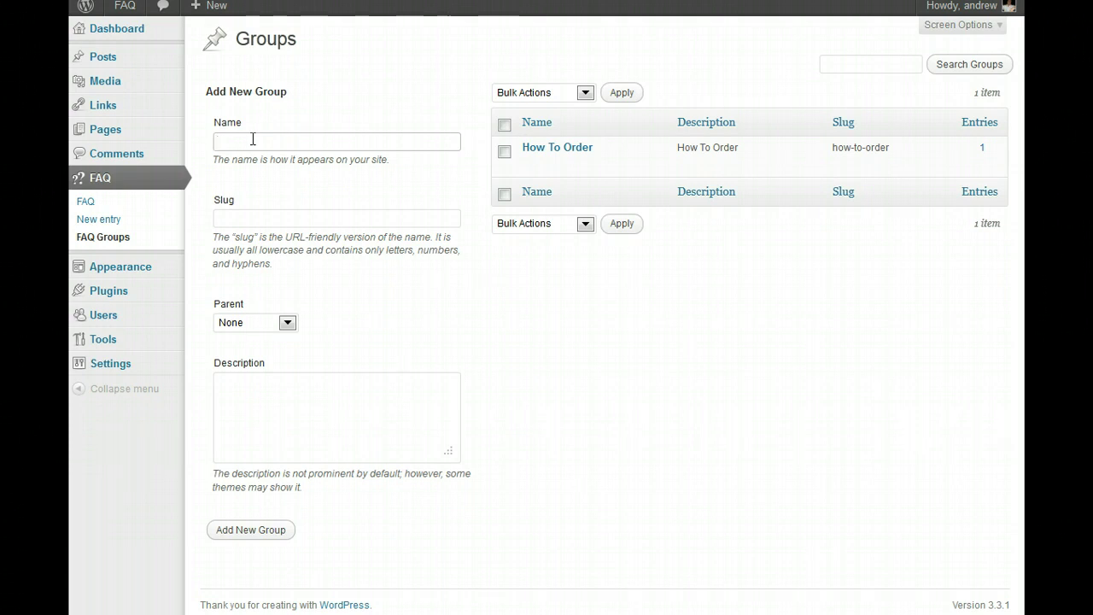
text(How D)
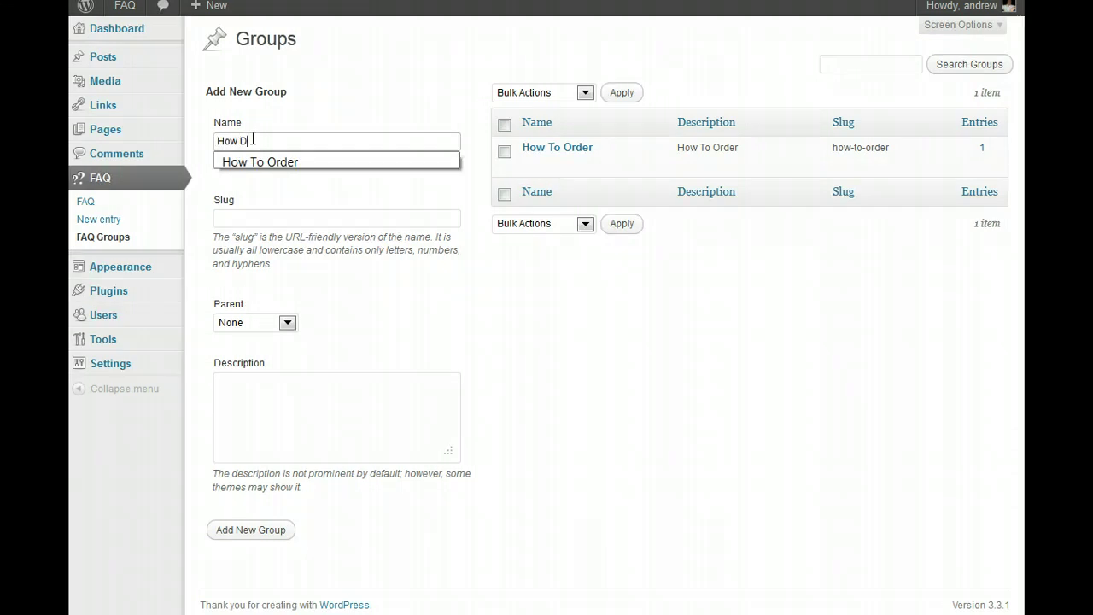
text(o I Use The FAQ)
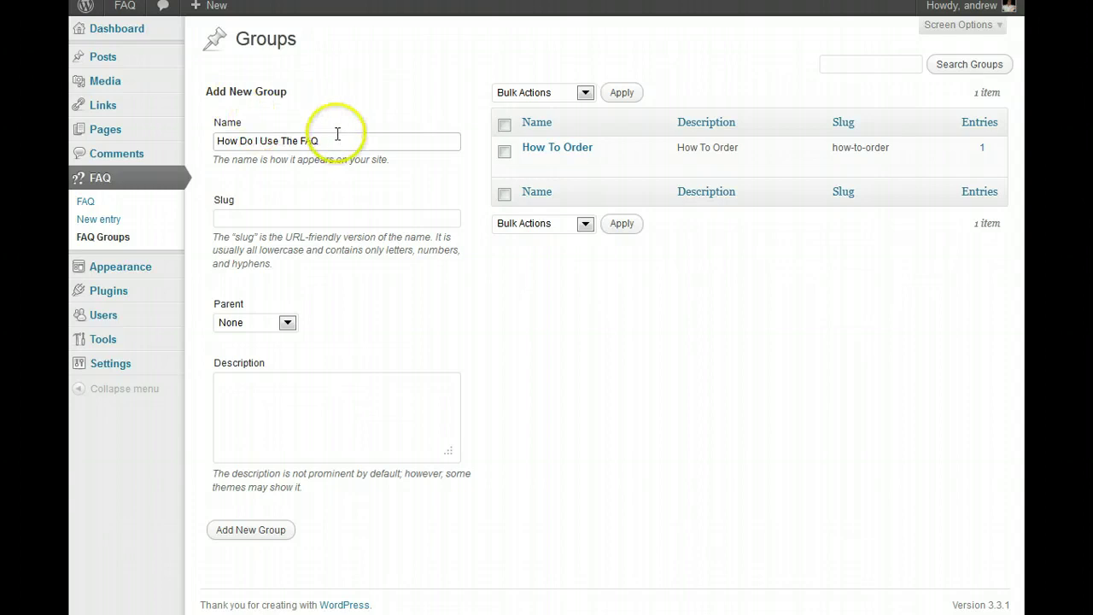
click(275, 530)
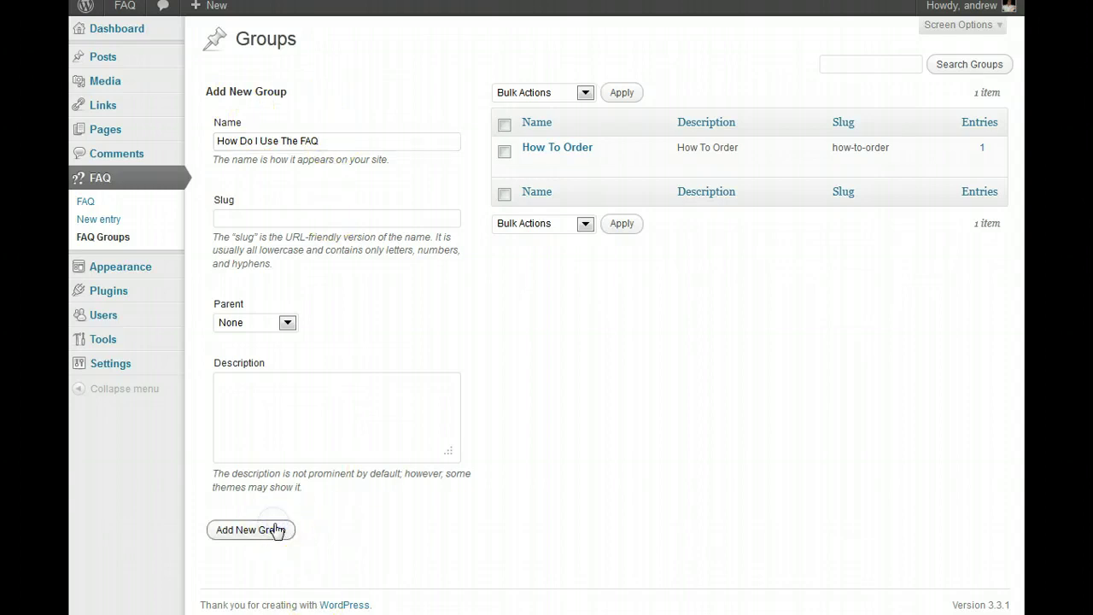
Draft FAQ entry 'You Can Use The FAQ Like This' answering 'It is this easy.' in How To Order
click(92, 208)
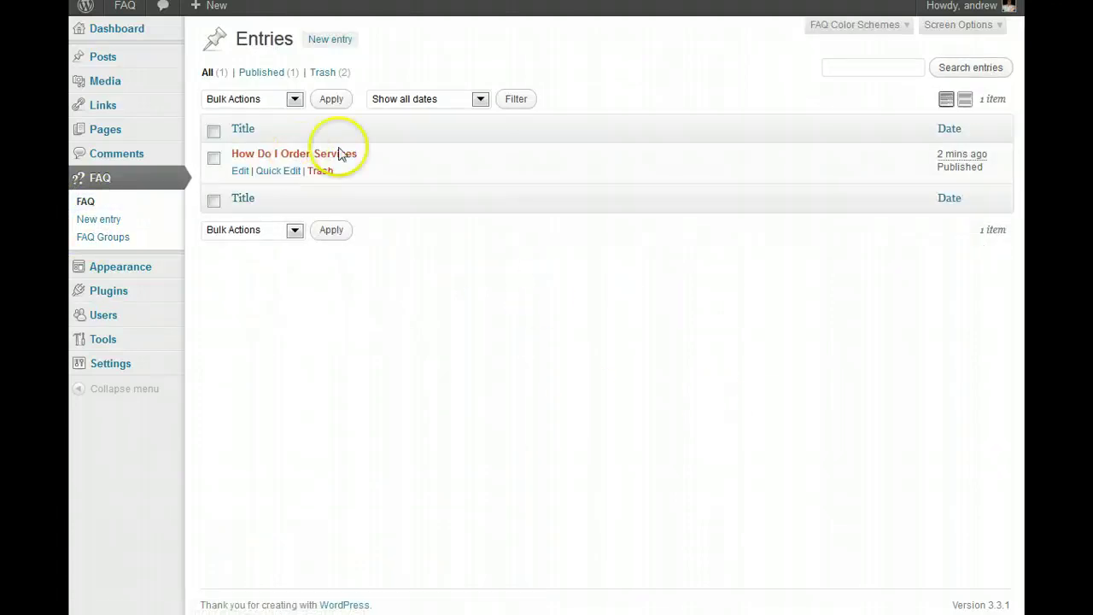
click(331, 43)
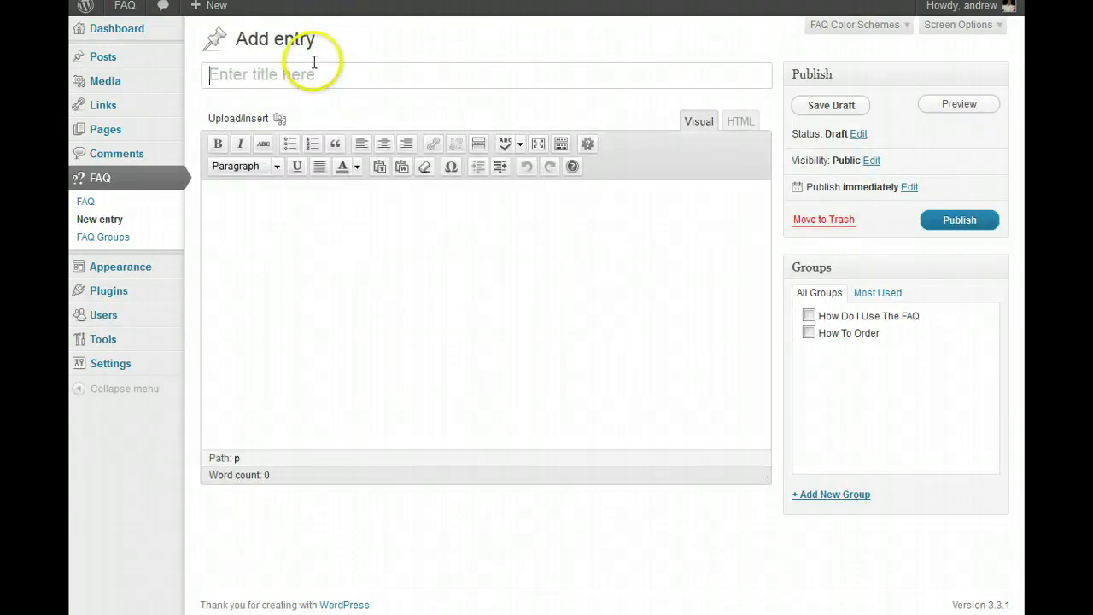
text(Here is)
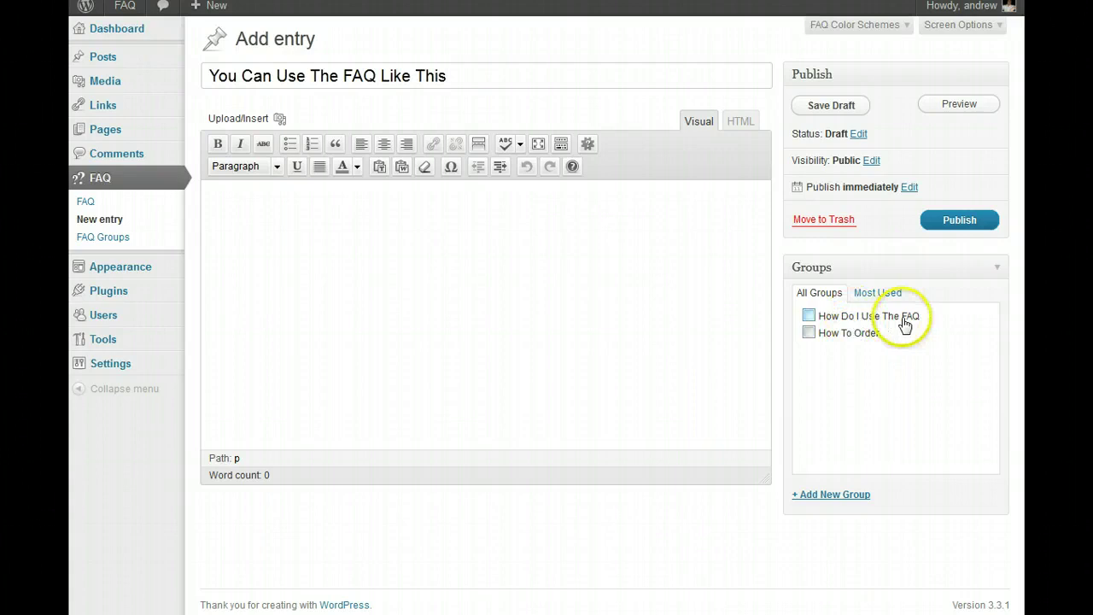
click(807, 332)
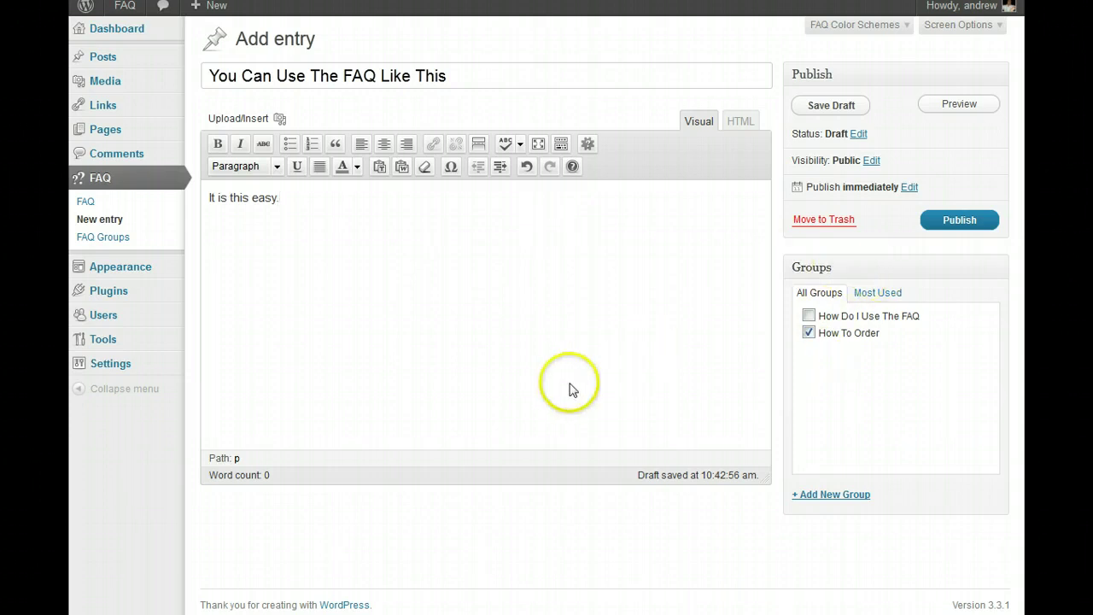
Choose the dark blue swatch in the FAQ skin options and update the skin
click(989, 28)
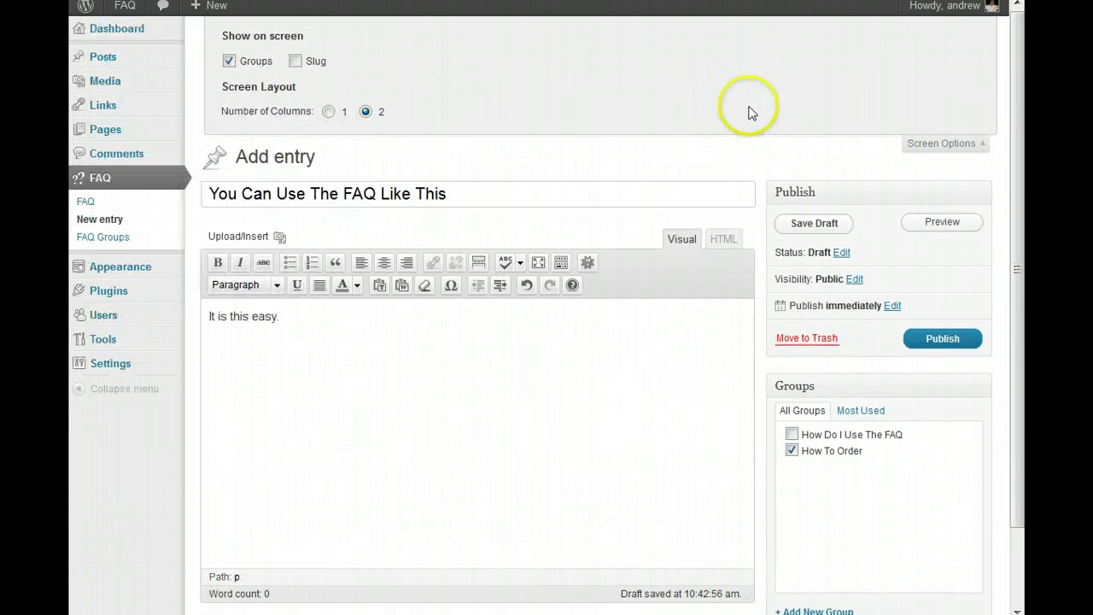
click(965, 145)
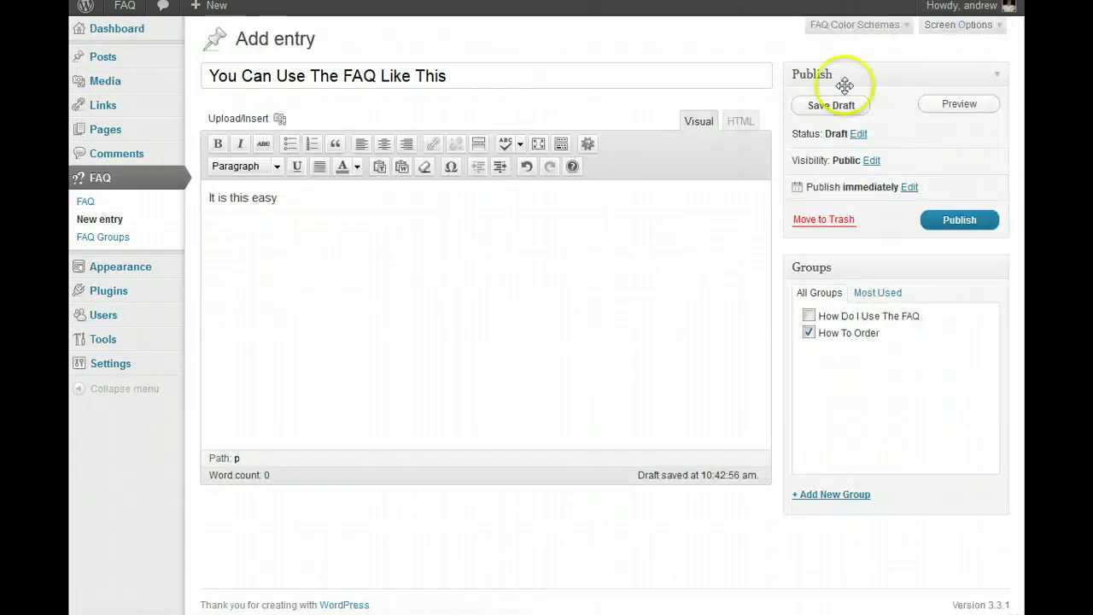
click(843, 26)
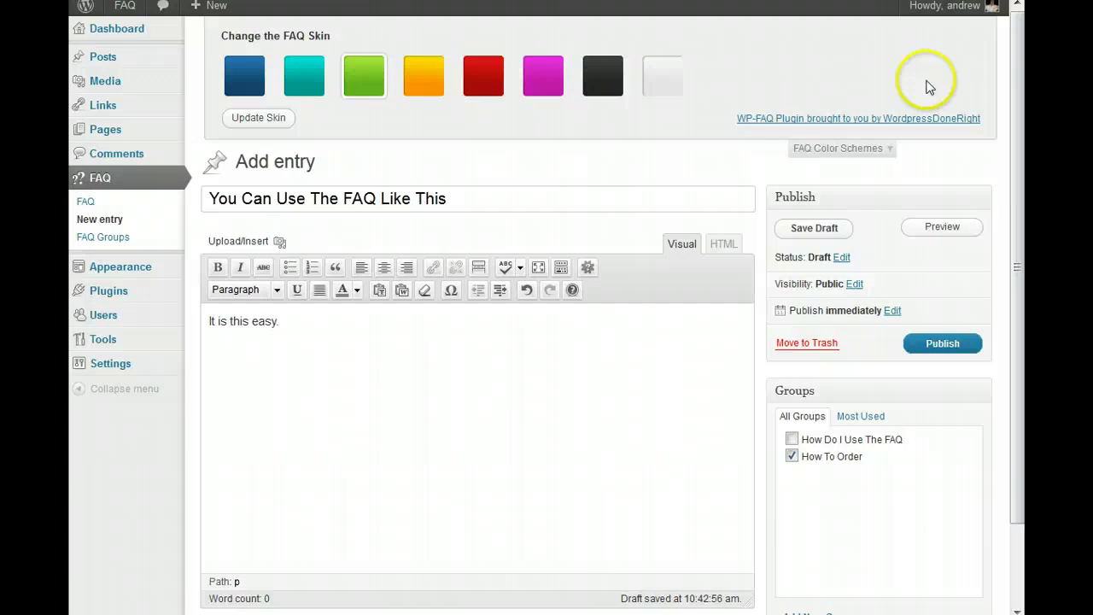
click(249, 79)
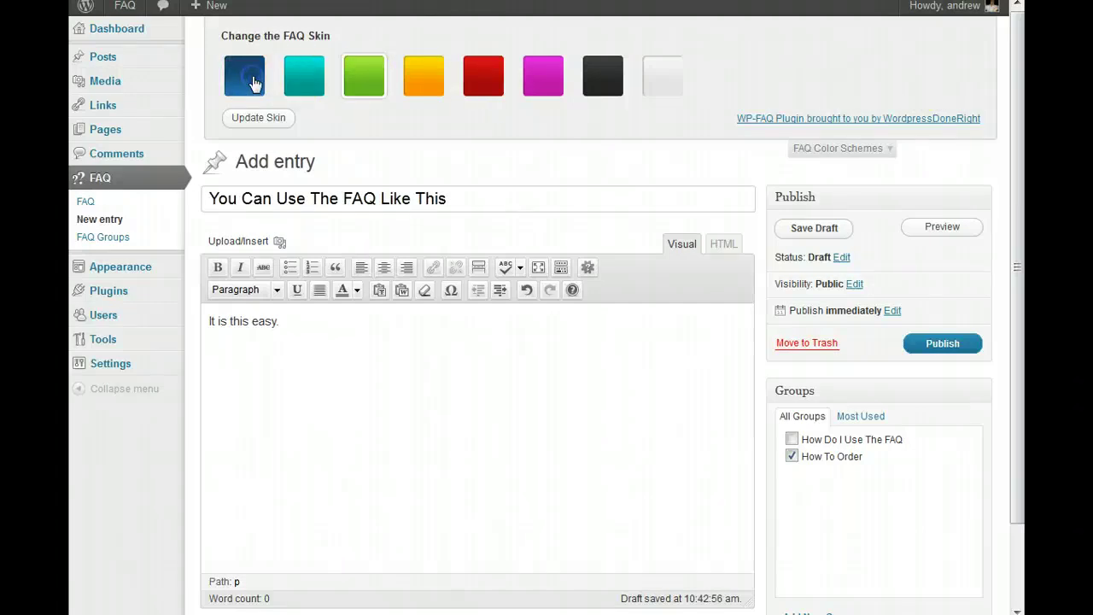
click(265, 120)
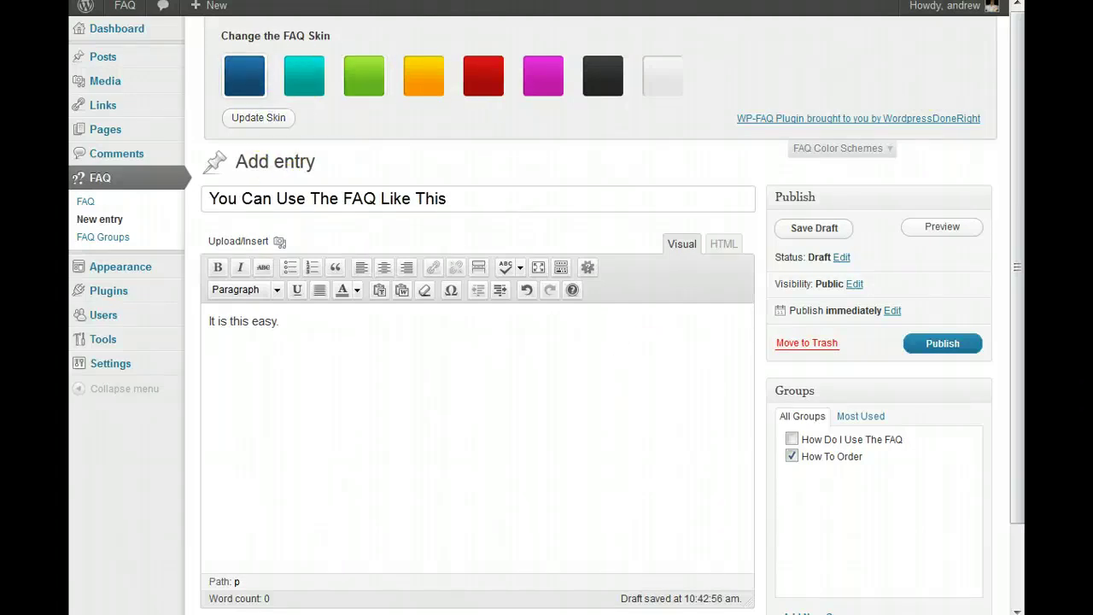
Publish the entry and reload the live FAQ page to show it
click(931, 344)
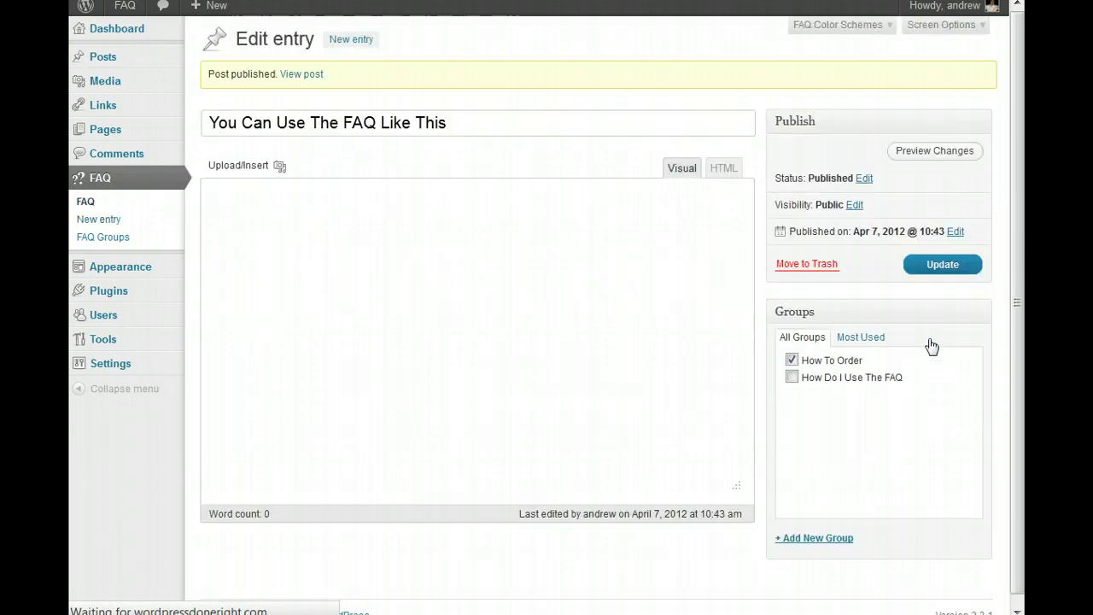
click(410, 7)
key(F5)
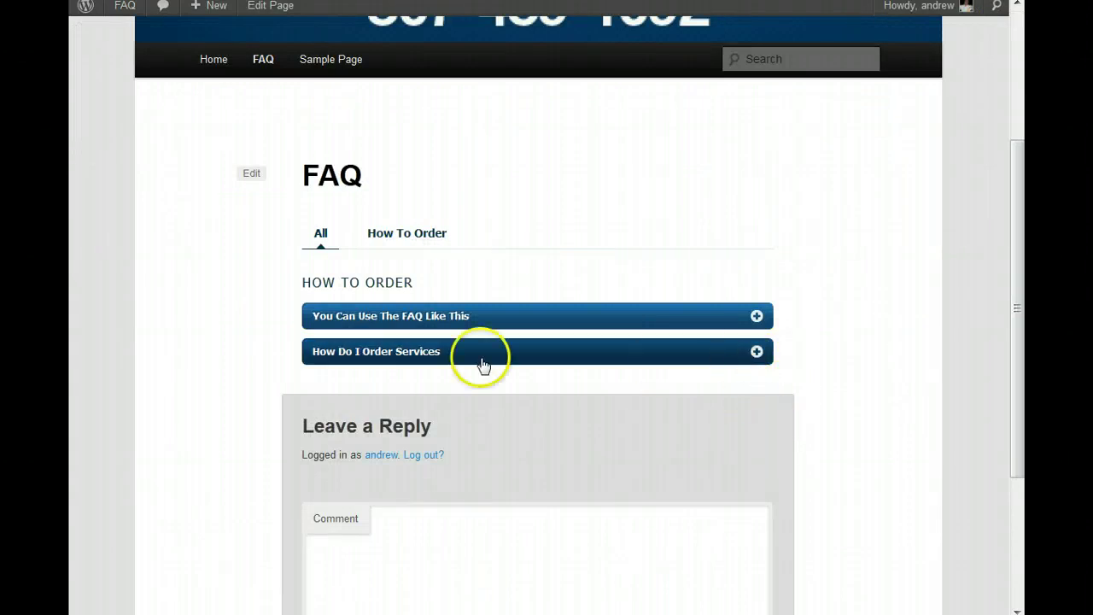
Expand and collapse the How Do I Order Services and You Can Use The FAQ Like This answers
click(757, 352)
click(756, 315)
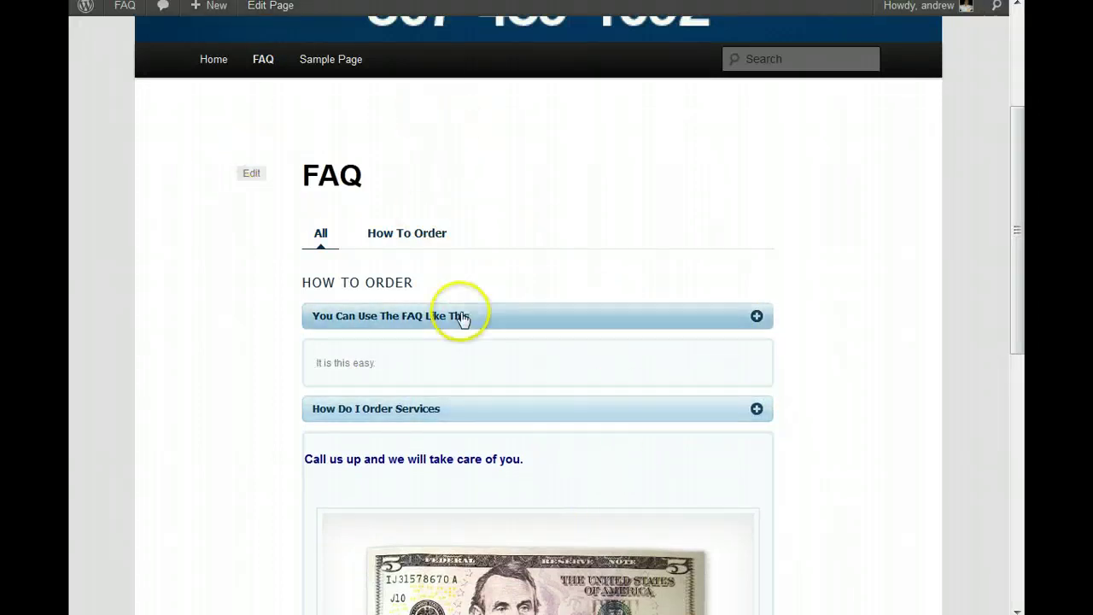
click(751, 321)
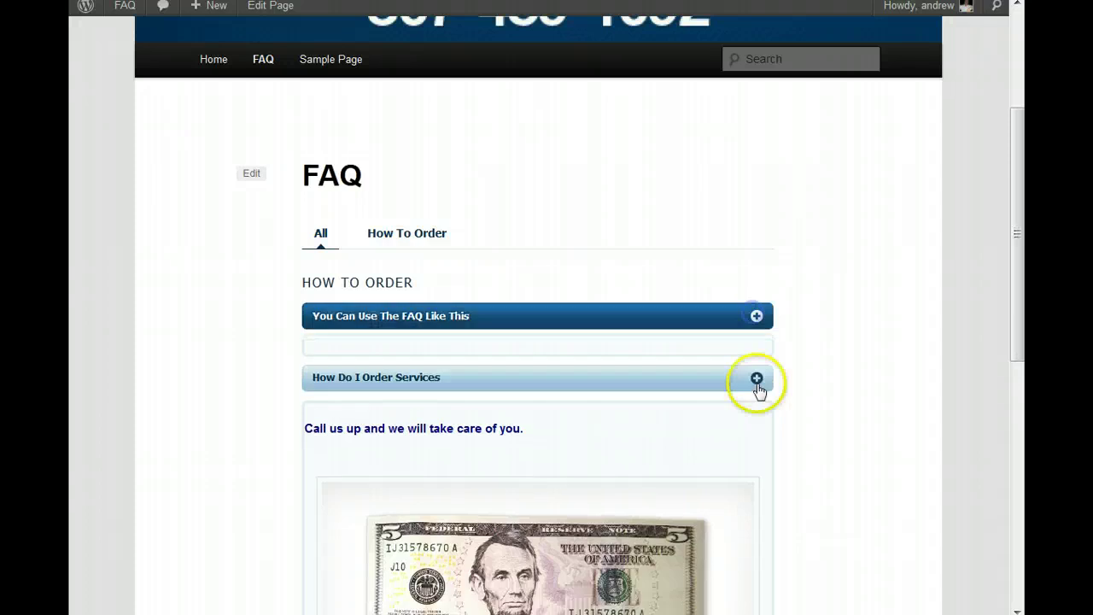
click(756, 354)
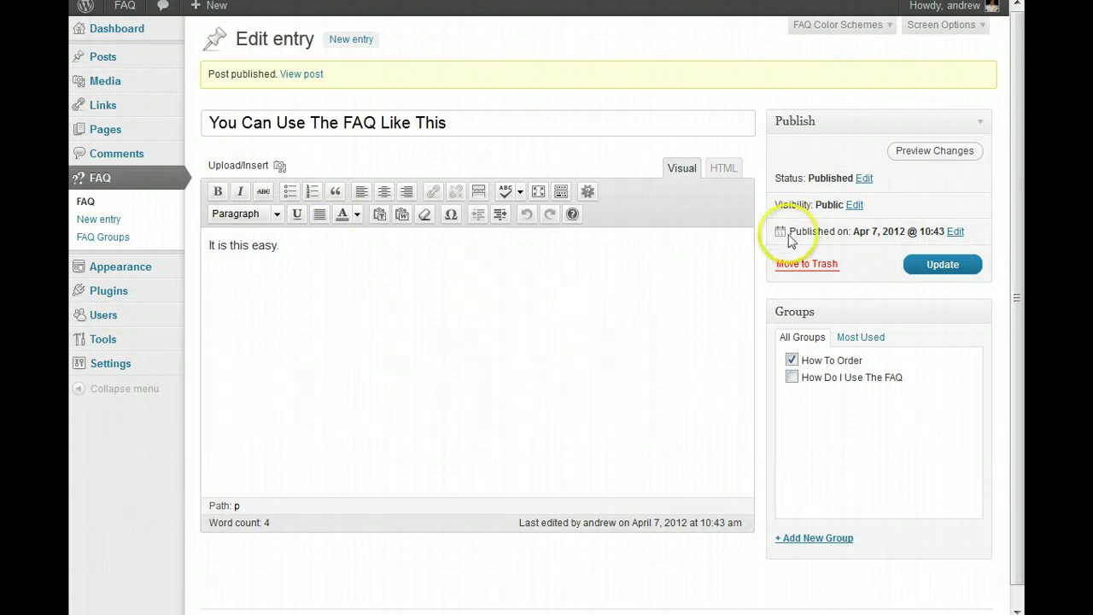
Change the entry's publish time to Apr 7, 2012 10:20 and update it
click(956, 233)
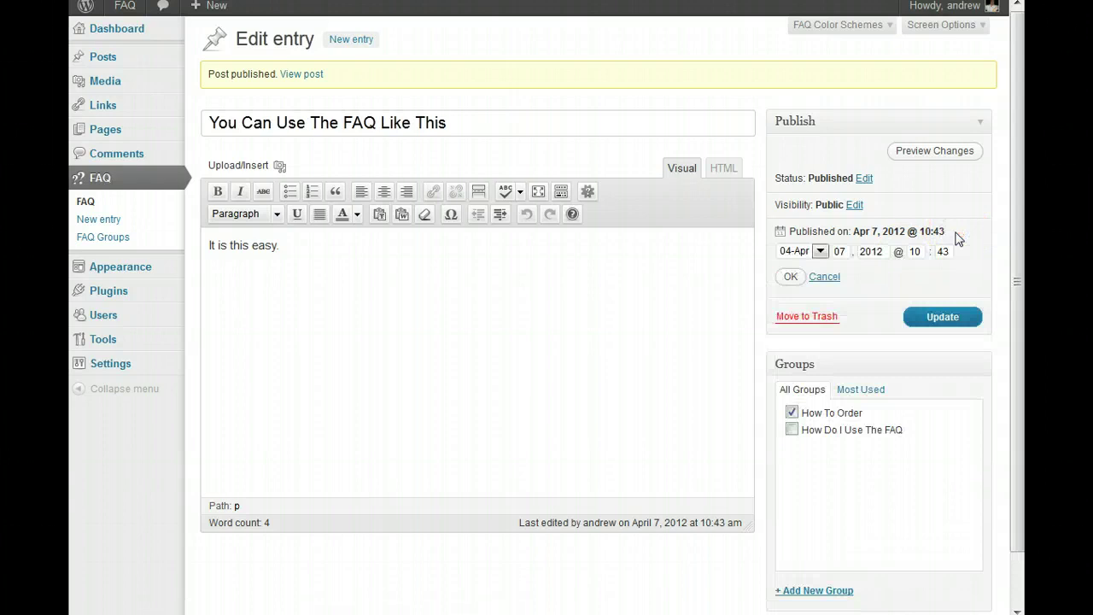
drag(948, 252, 929, 251)
click(789, 276)
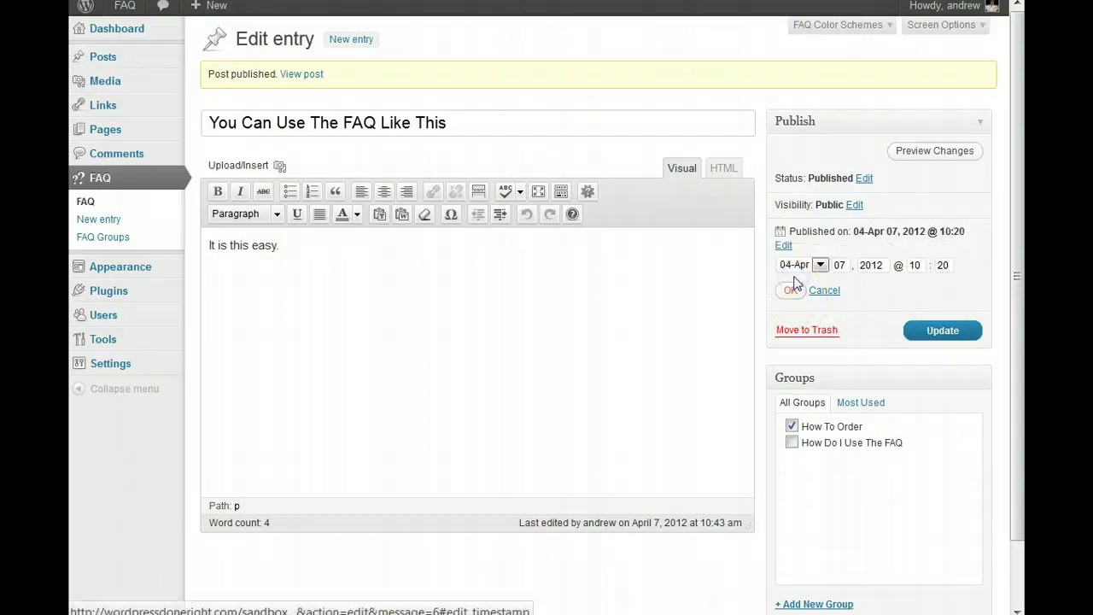
click(944, 282)
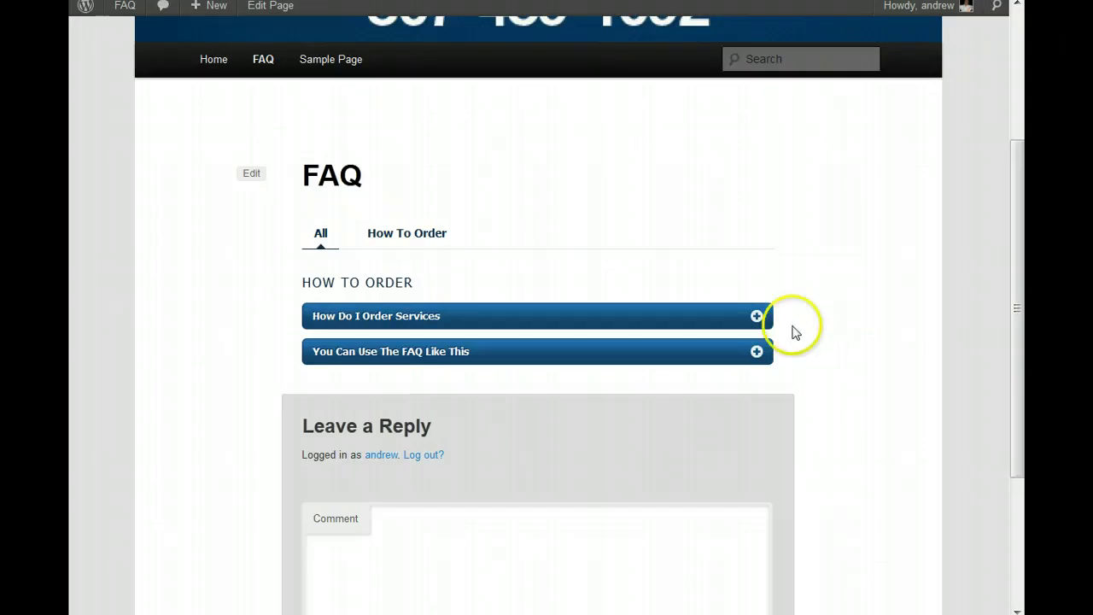
Expand How Do I Order Services on the FAQ page to check the new order
click(757, 317)
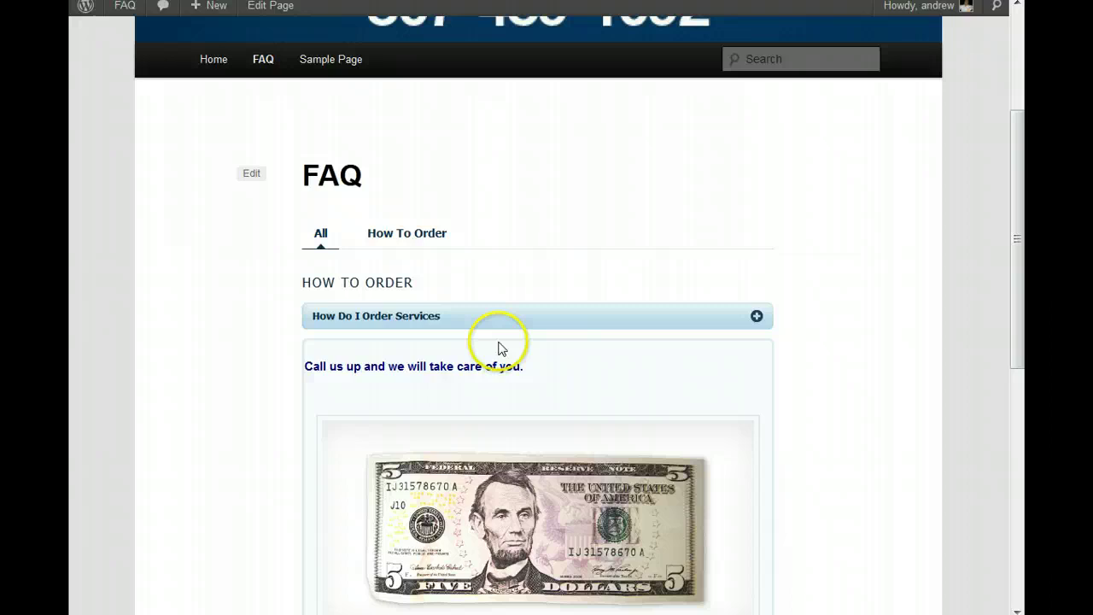
scroll(771, 398, down, 3)
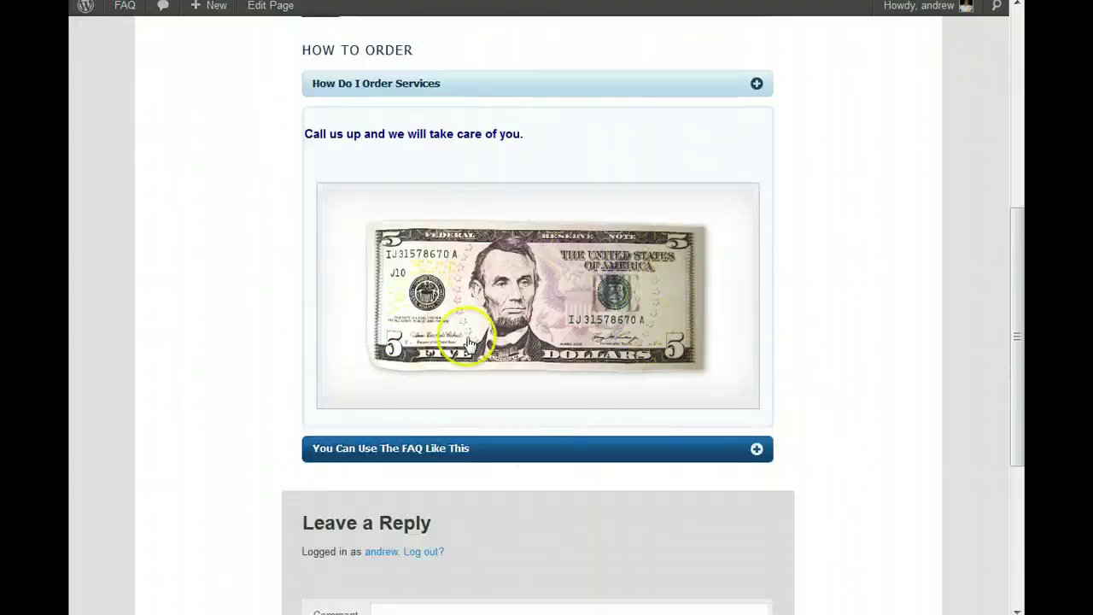
scroll(837, 329, up, 4)
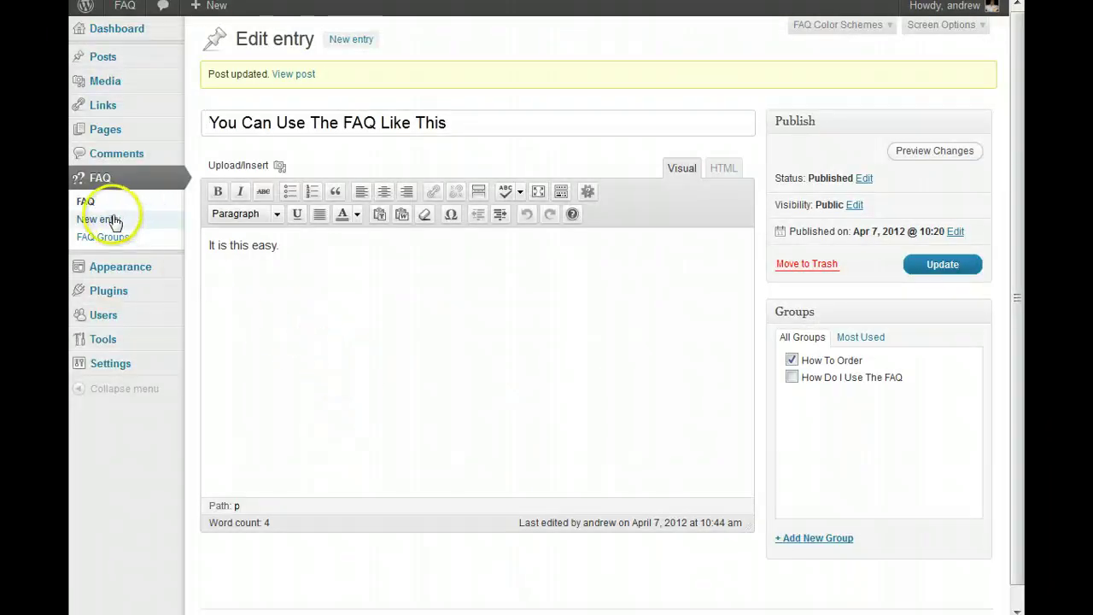
Publish FAQ entry 'Can I Put More Than One Answer', answered YES!!!!, in How Do I Use The FAQ
click(113, 221)
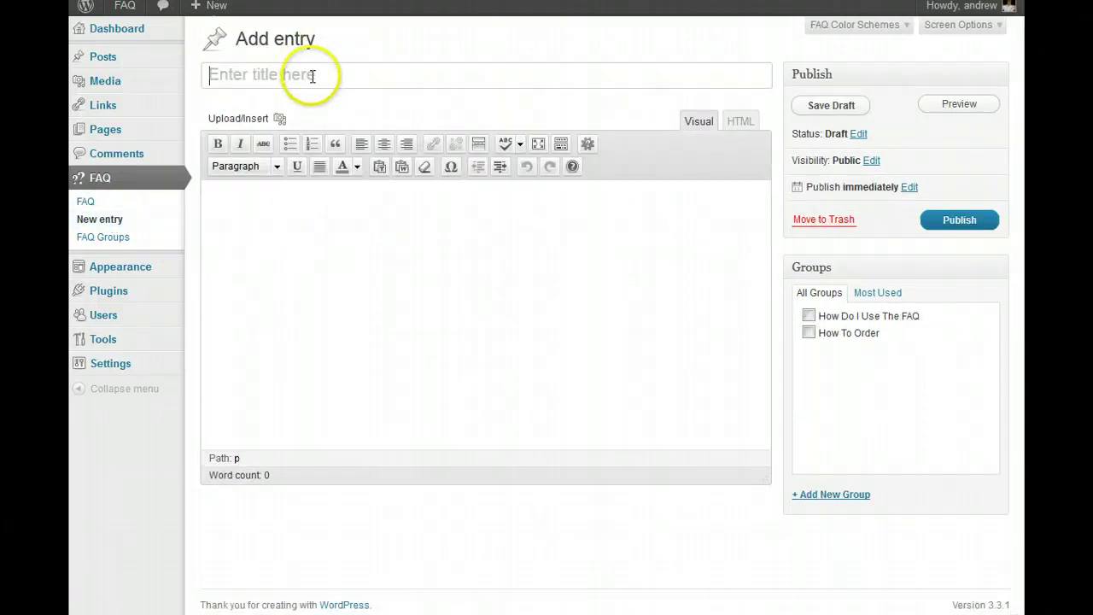
click(311, 76)
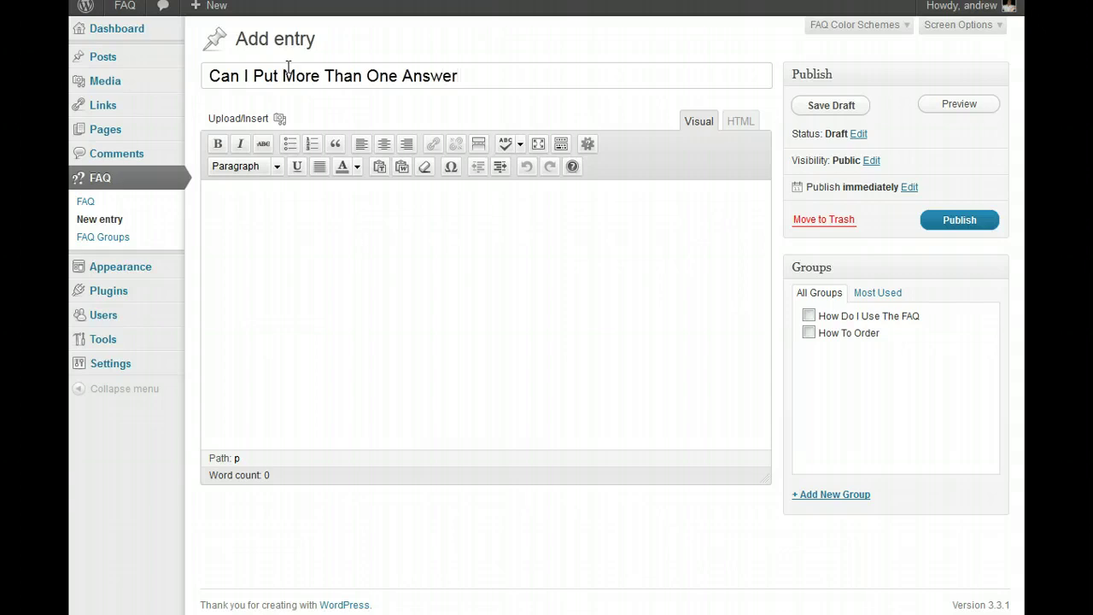
click(361, 221)
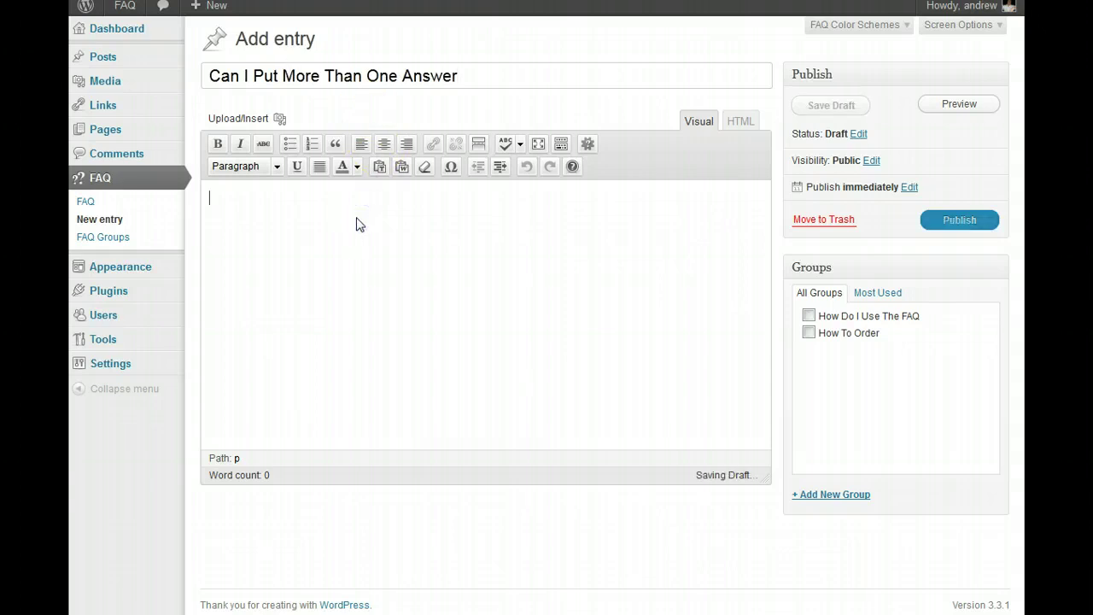
text(YES!!!!)
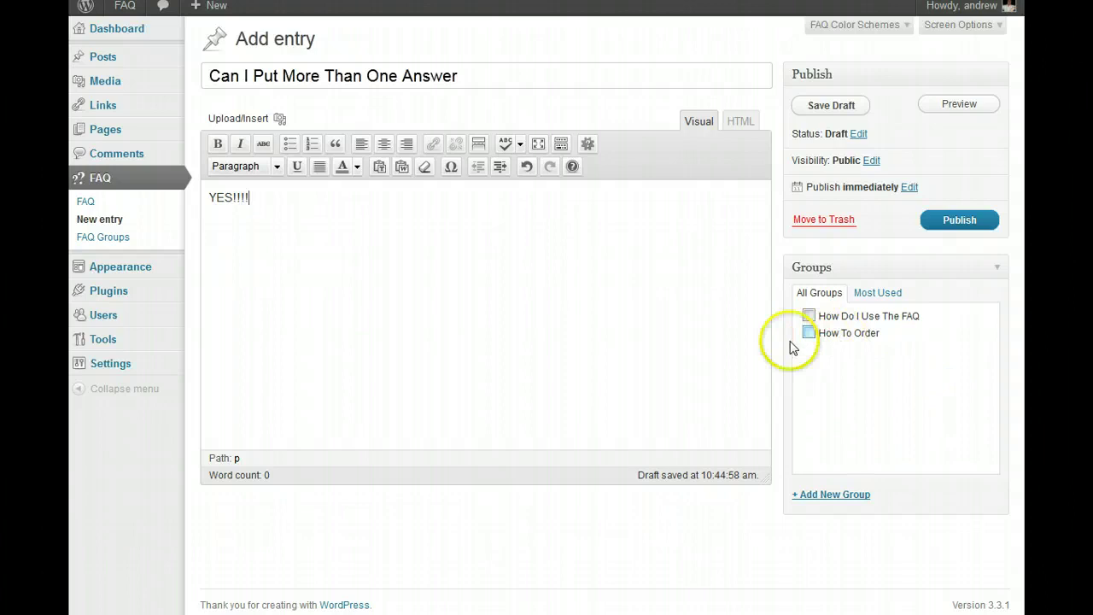
click(808, 316)
click(957, 223)
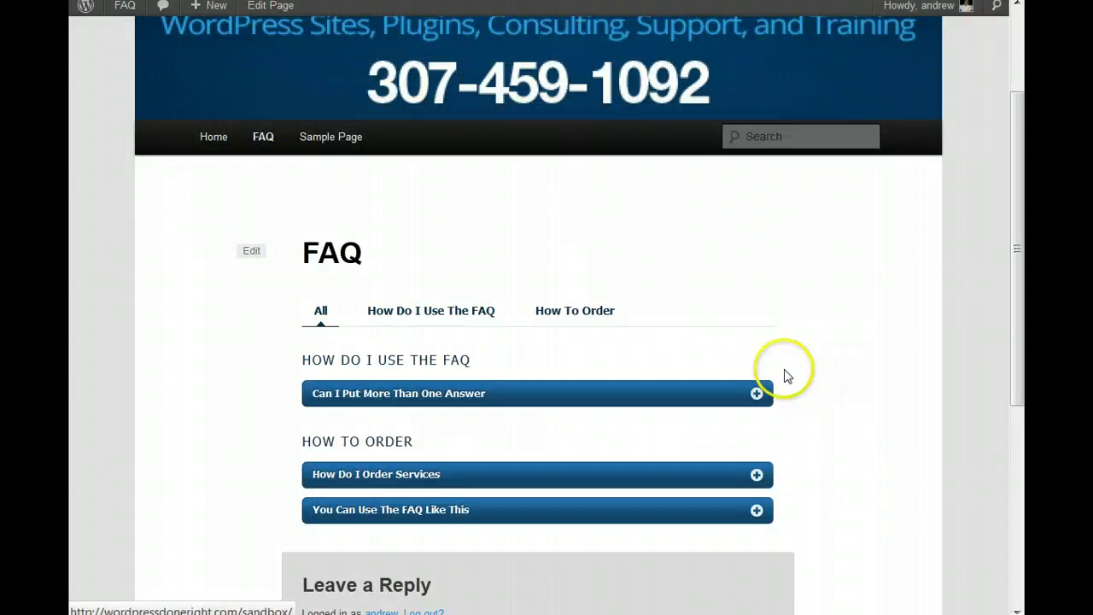
scroll(786, 367, down, 3)
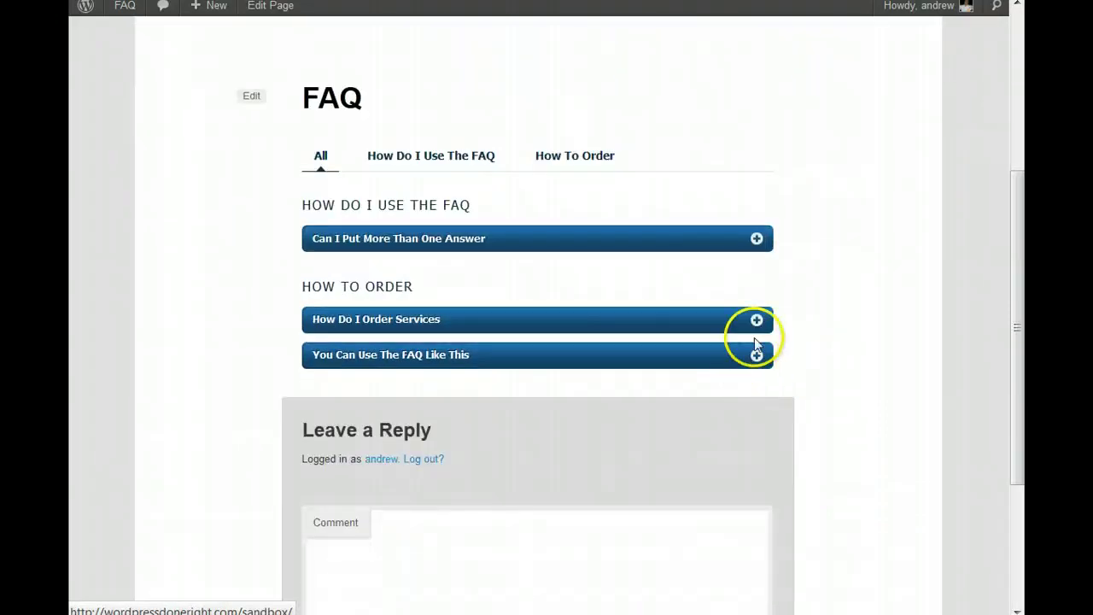
click(756, 321)
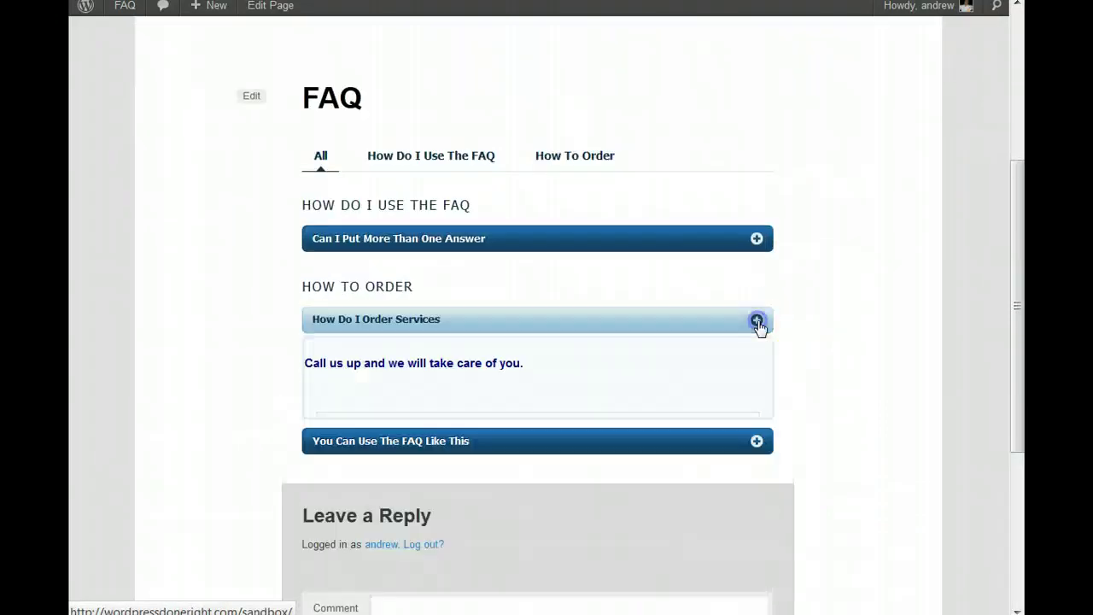
click(756, 321)
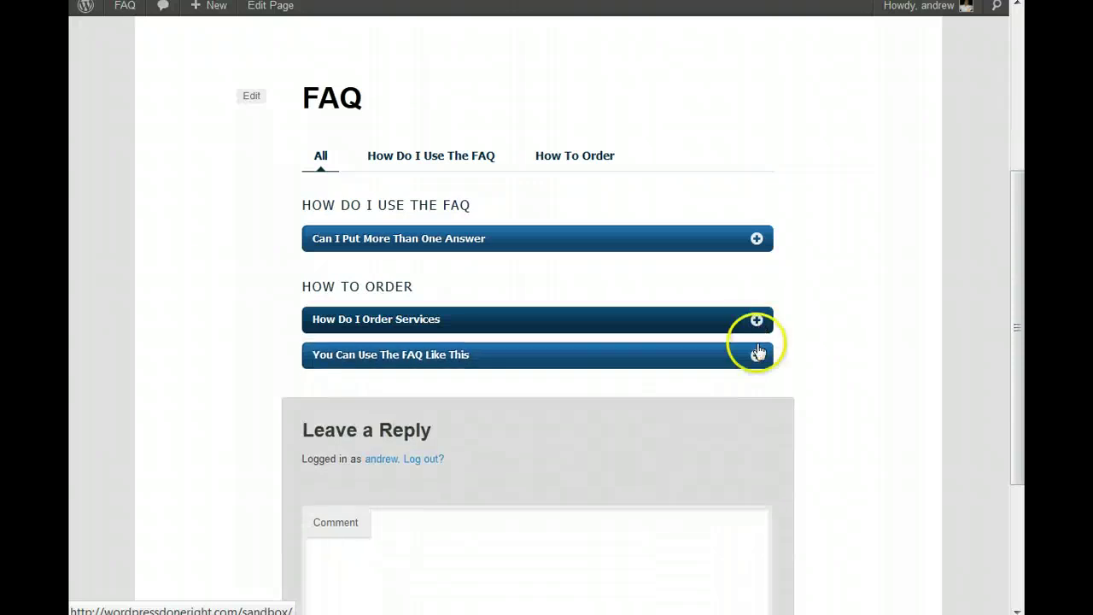
click(755, 355)
click(756, 357)
click(757, 319)
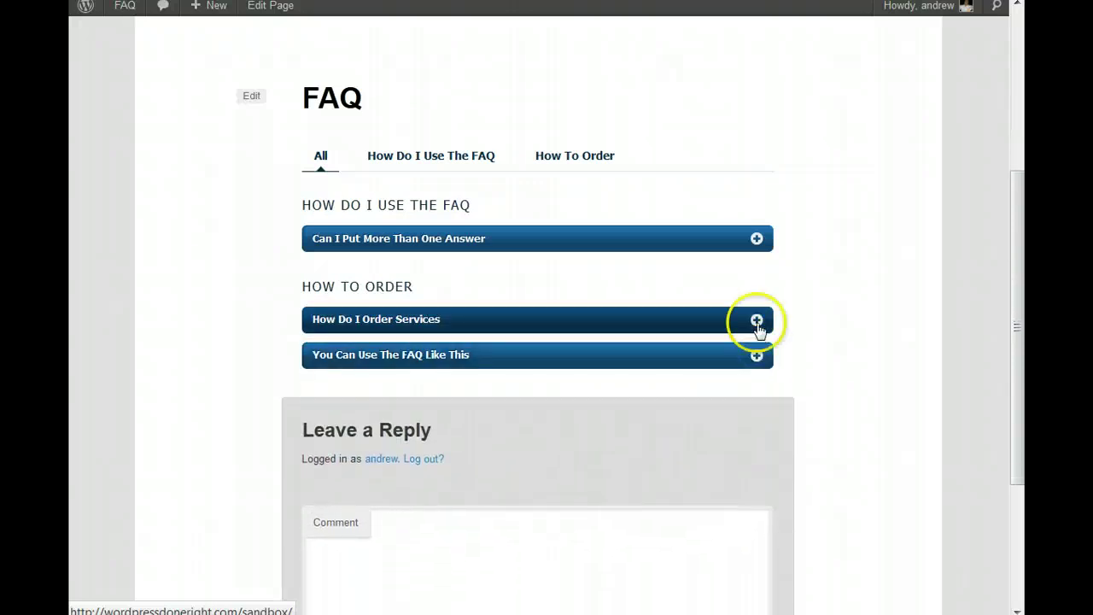
click(756, 321)
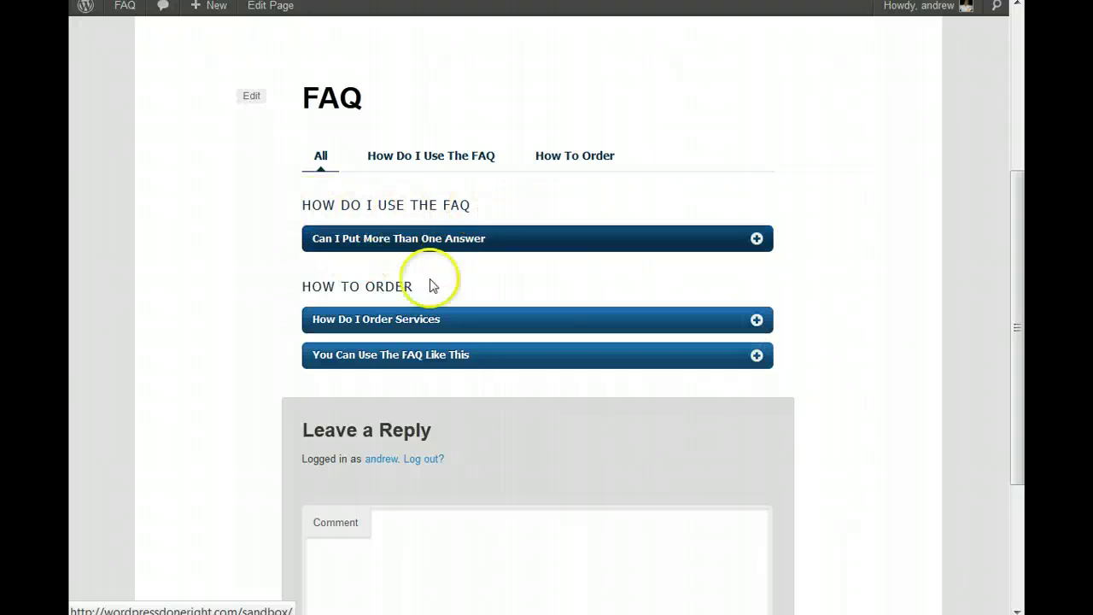
click(756, 356)
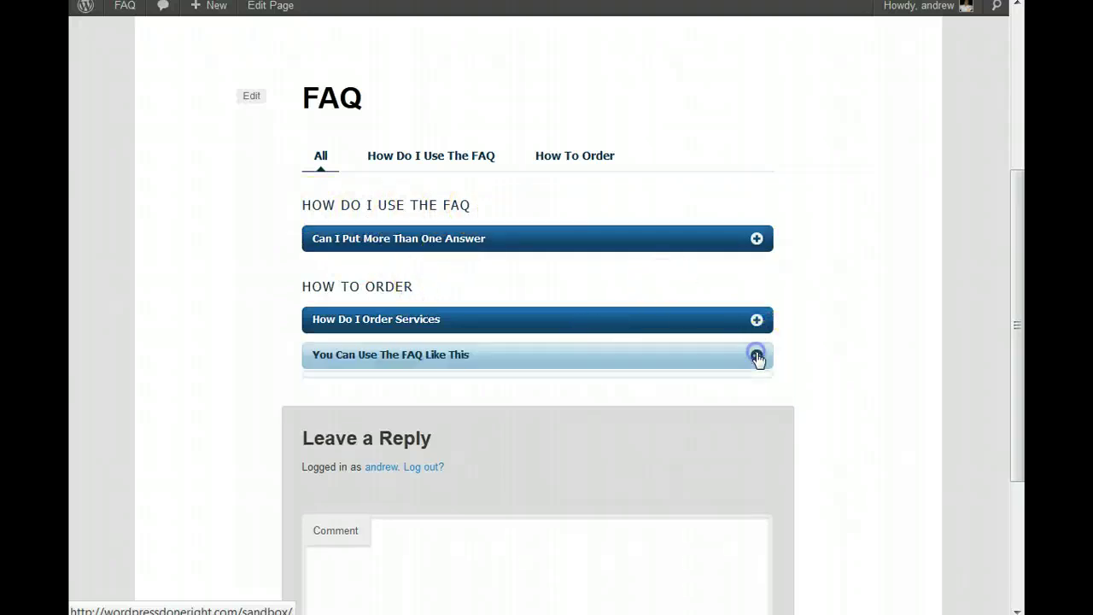
click(756, 321)
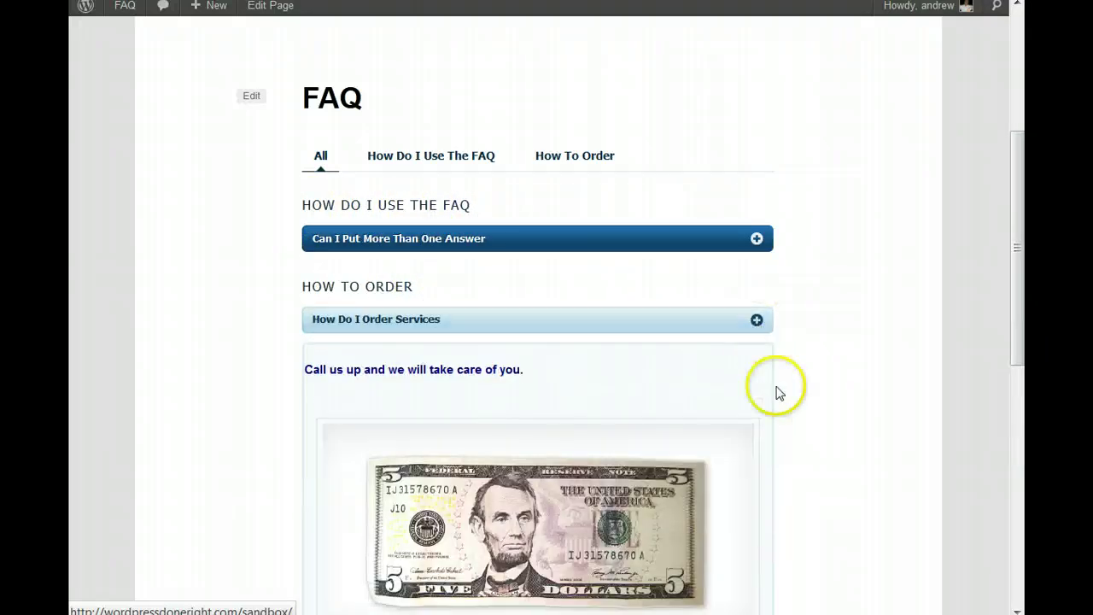
scroll(775, 390, down, 3)
scroll(777, 392, up, 3)
scroll(777, 392, up, 4)
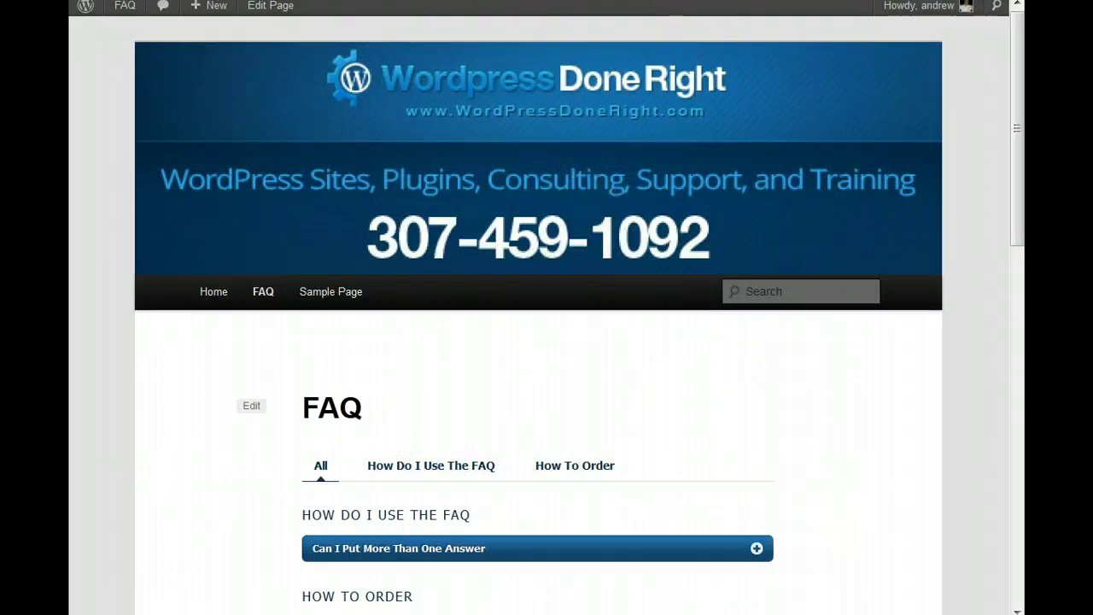
Go from the live FAQ page via Contact to the Our Work portfolio and browse its projects
click(735, 10)
scroll(800, 178, up, 4)
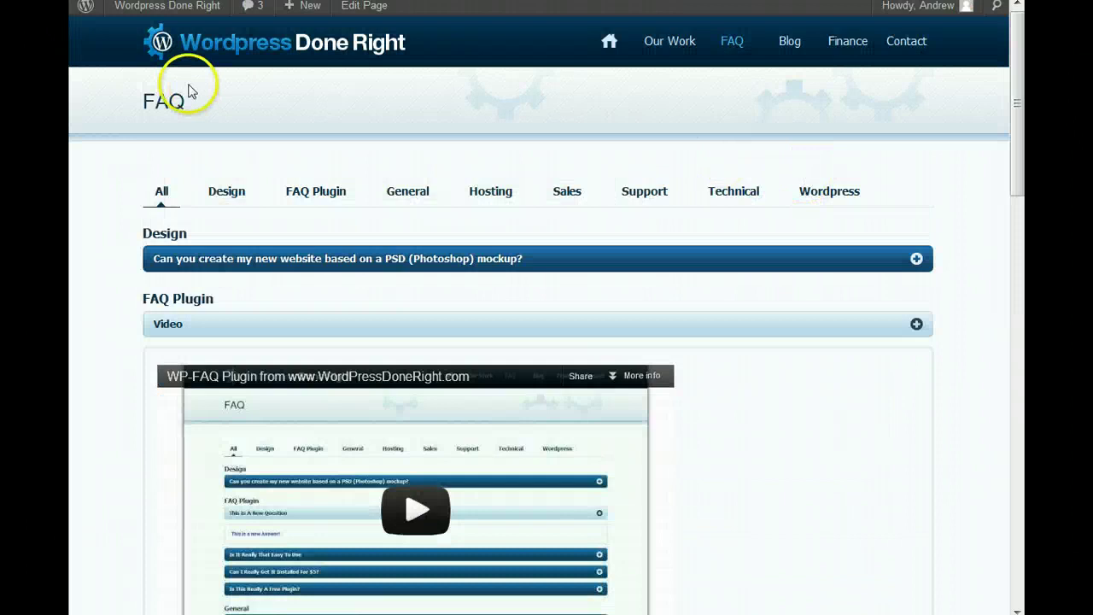
click(905, 51)
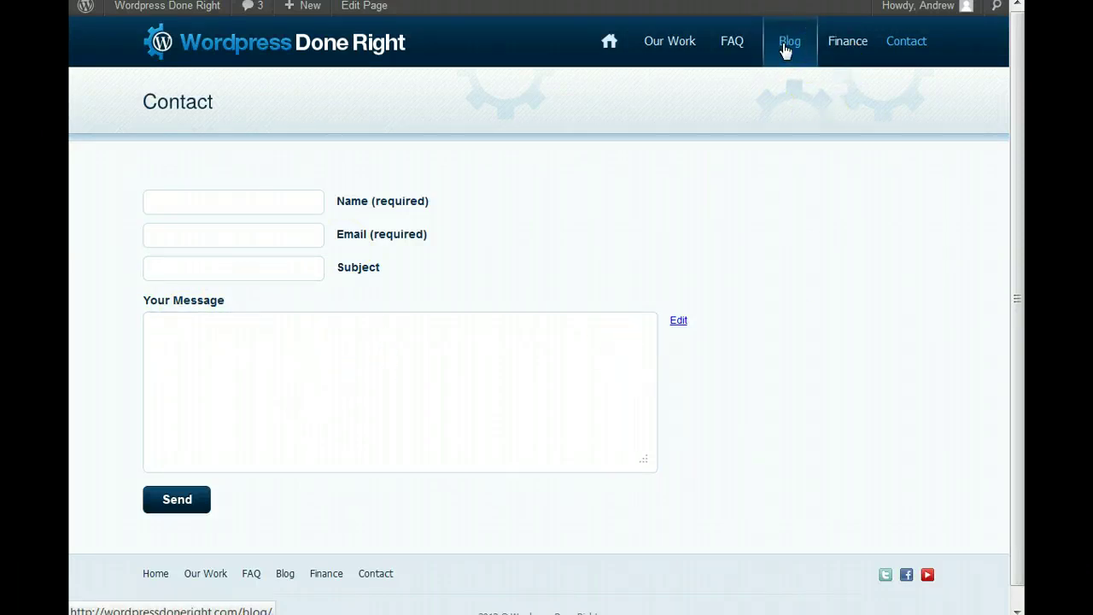
click(660, 47)
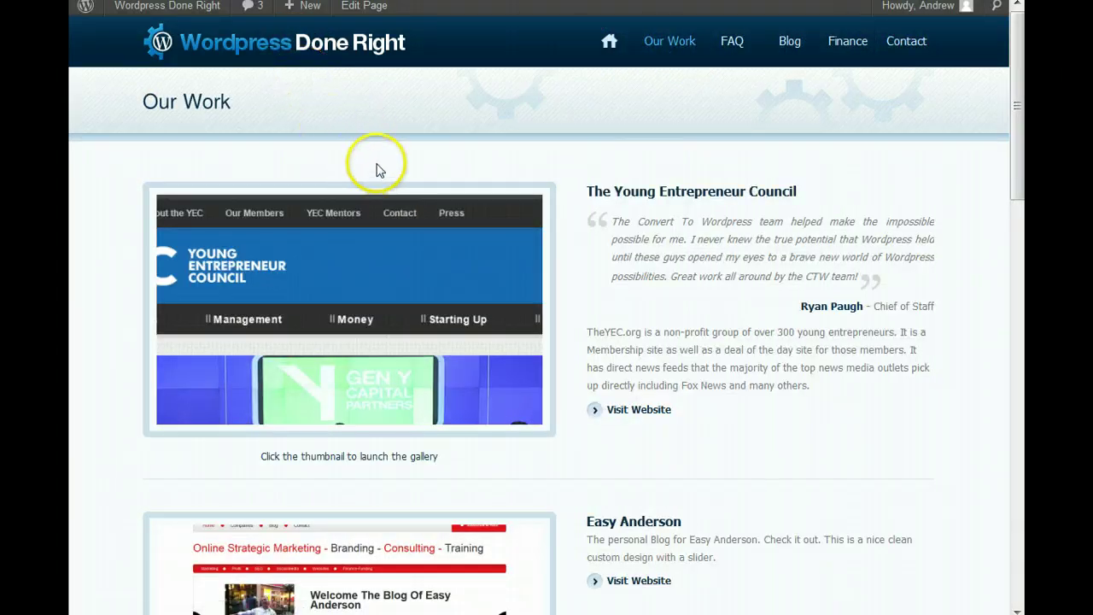
scroll(380, 170, down, 3)
scroll(380, 170, down, 13)
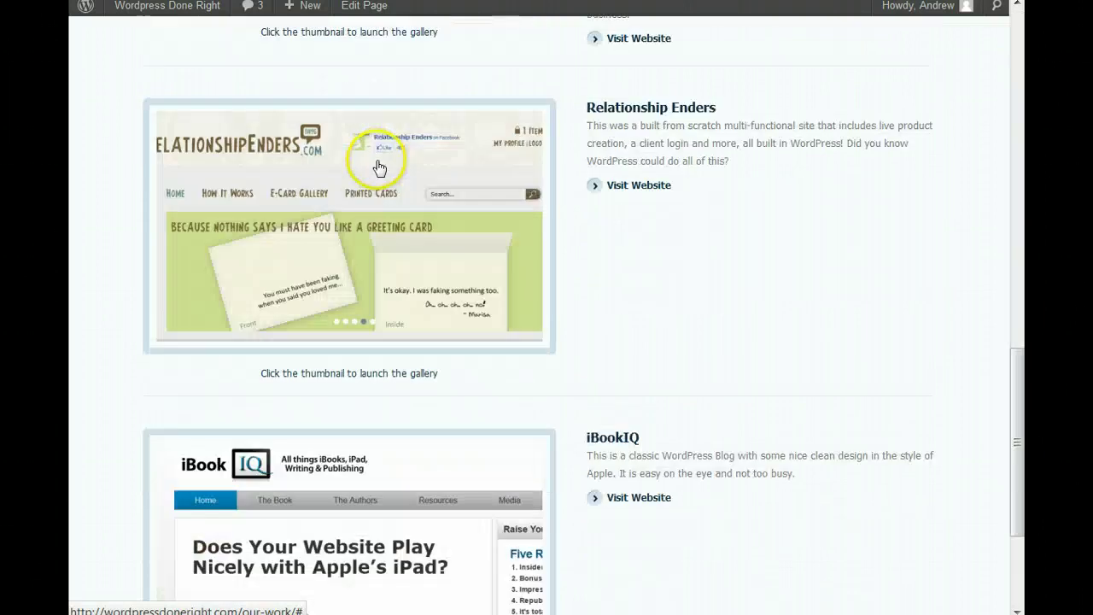
scroll(465, 239, up, 16)
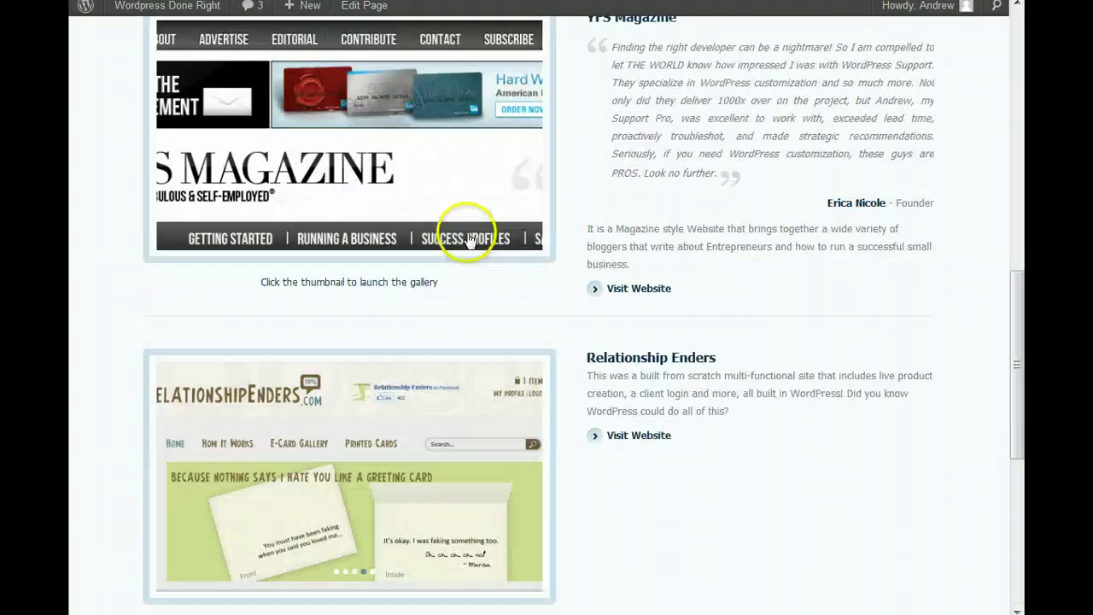